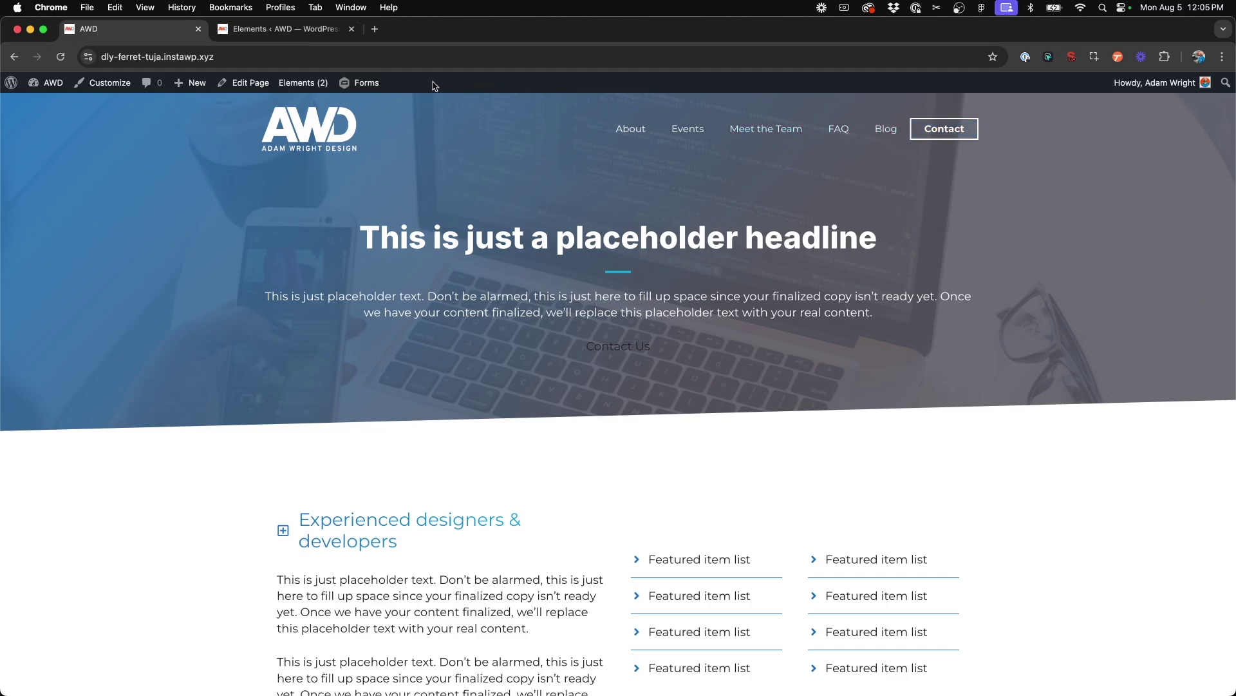
Create a new Block-type element from Appearance > Elements in the dashboard
click(63, 94)
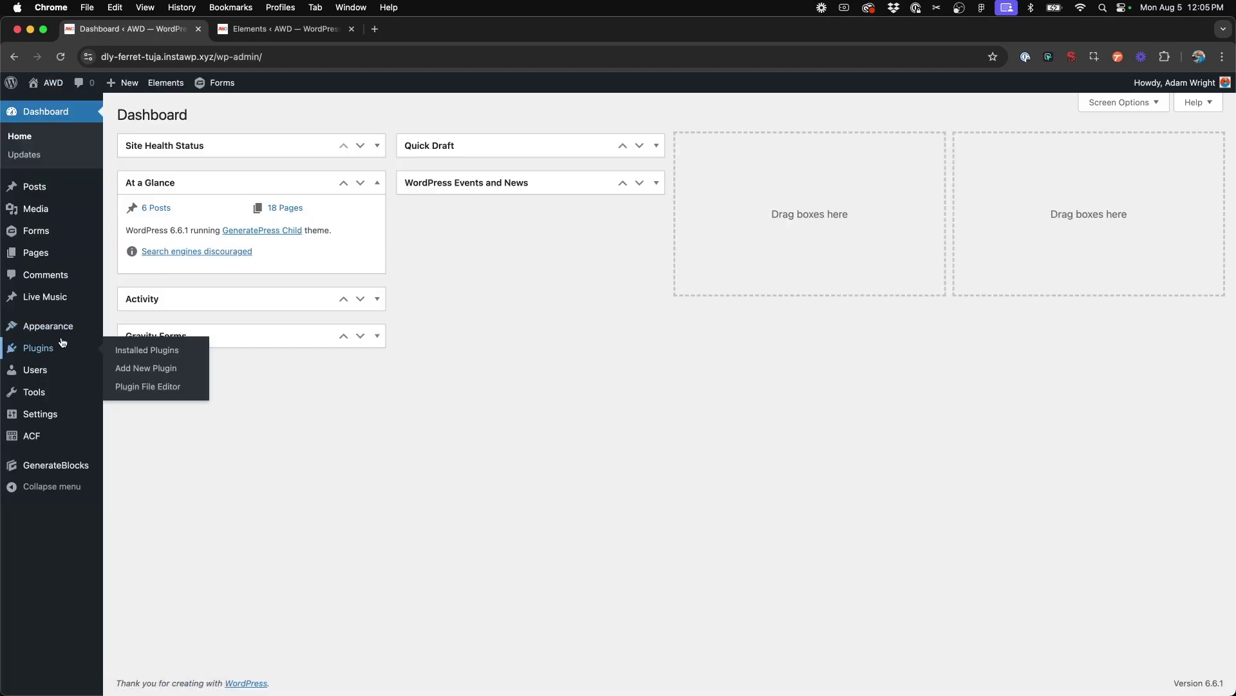
mouse_move(65, 331)
click(135, 438)
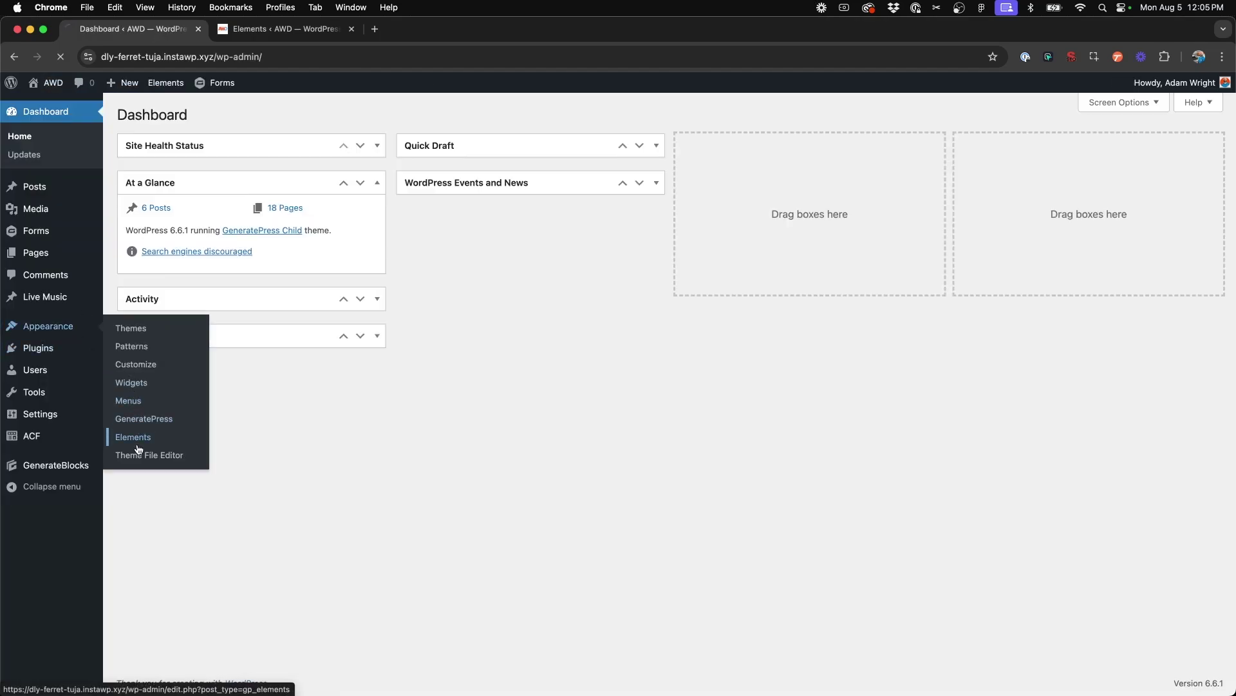
click(216, 139)
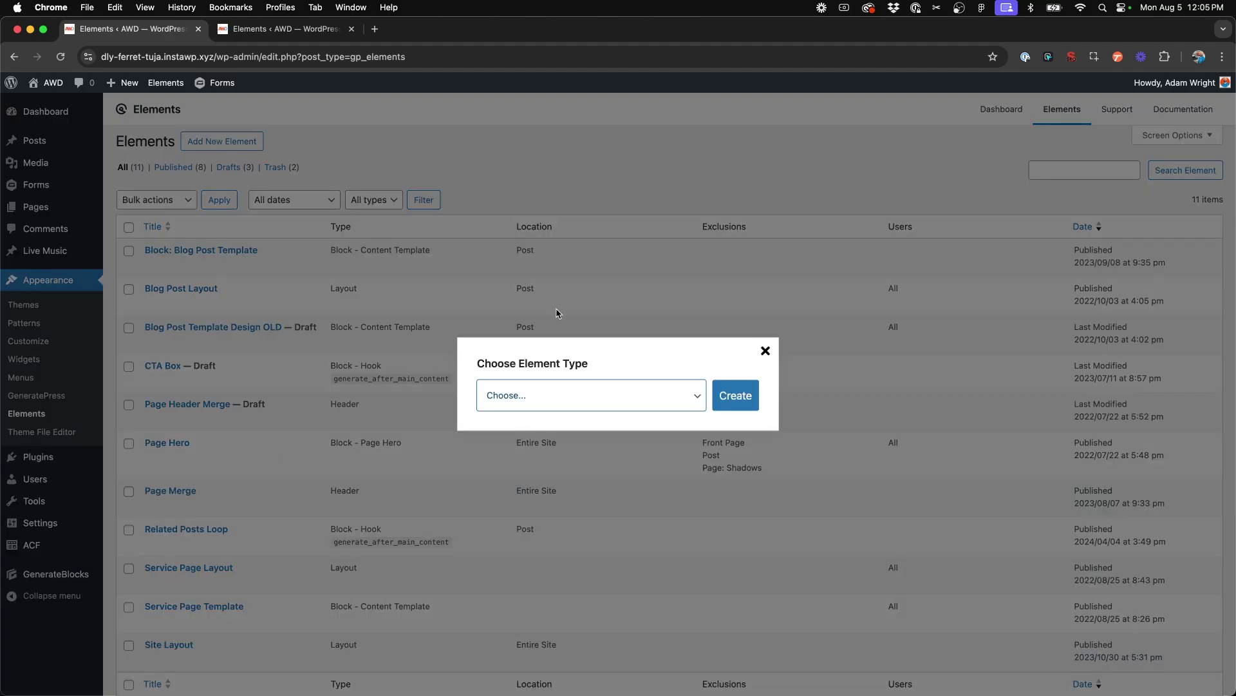
click(545, 389)
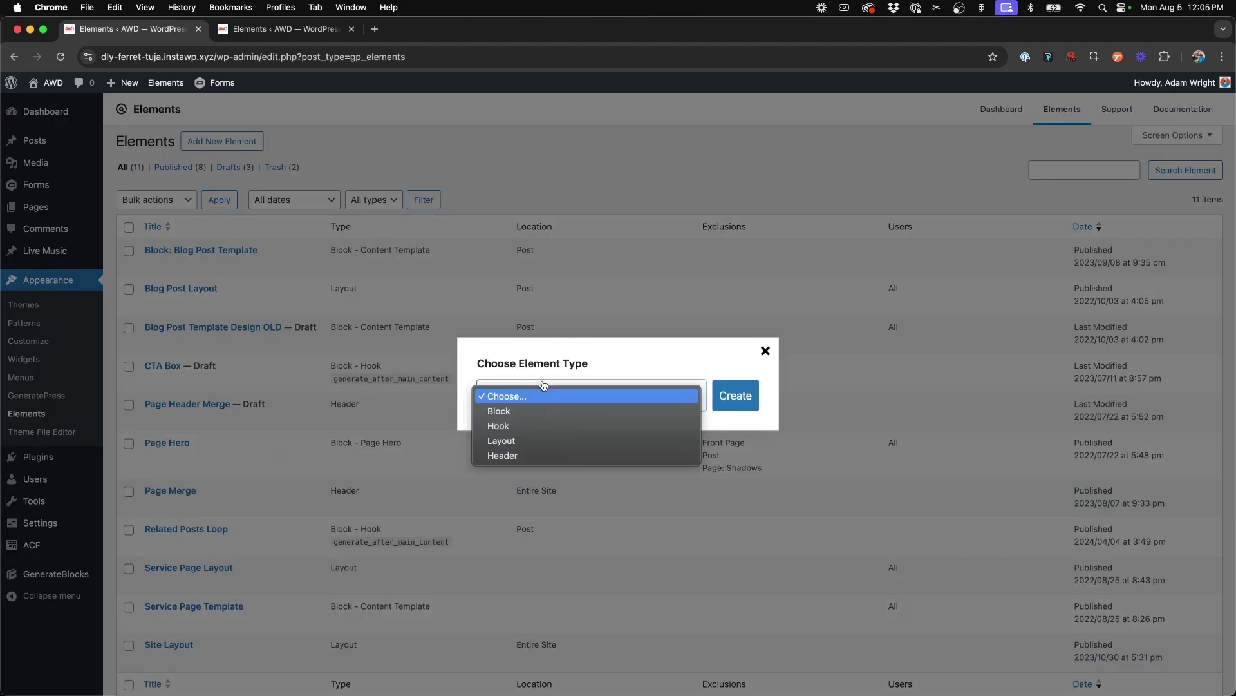
click(524, 412)
click(733, 397)
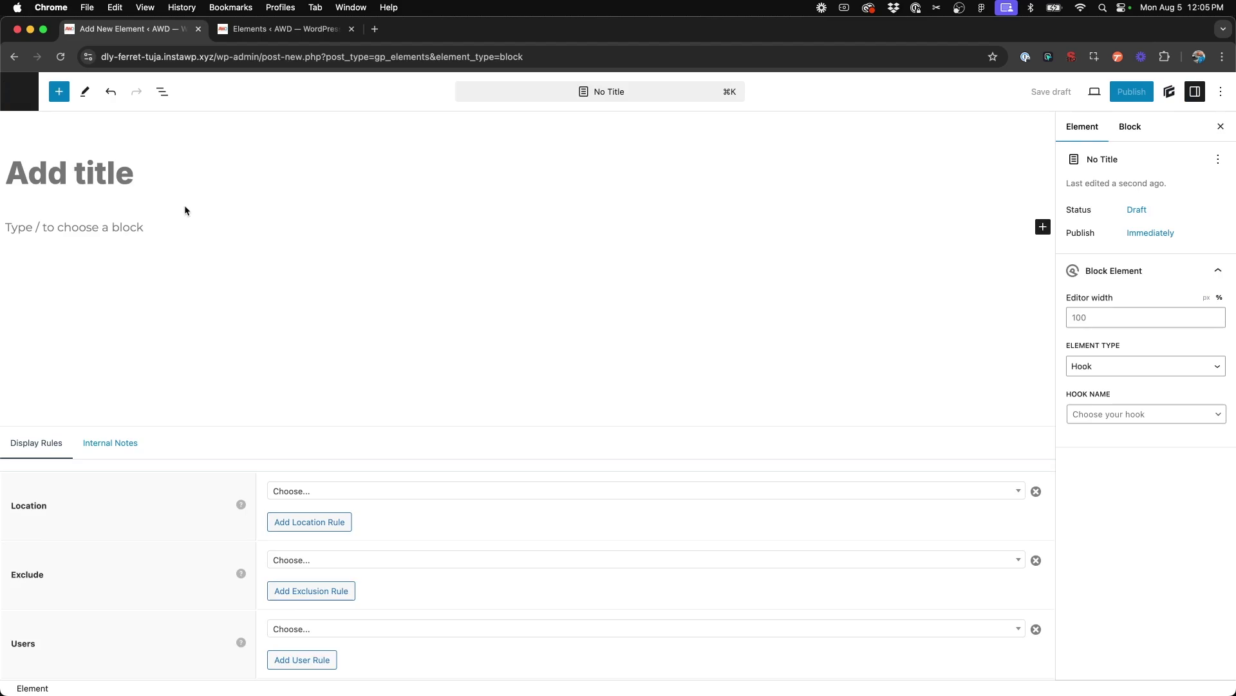
Title the element 'Nav Social Icons' and insert a Container block using /con
text(N)
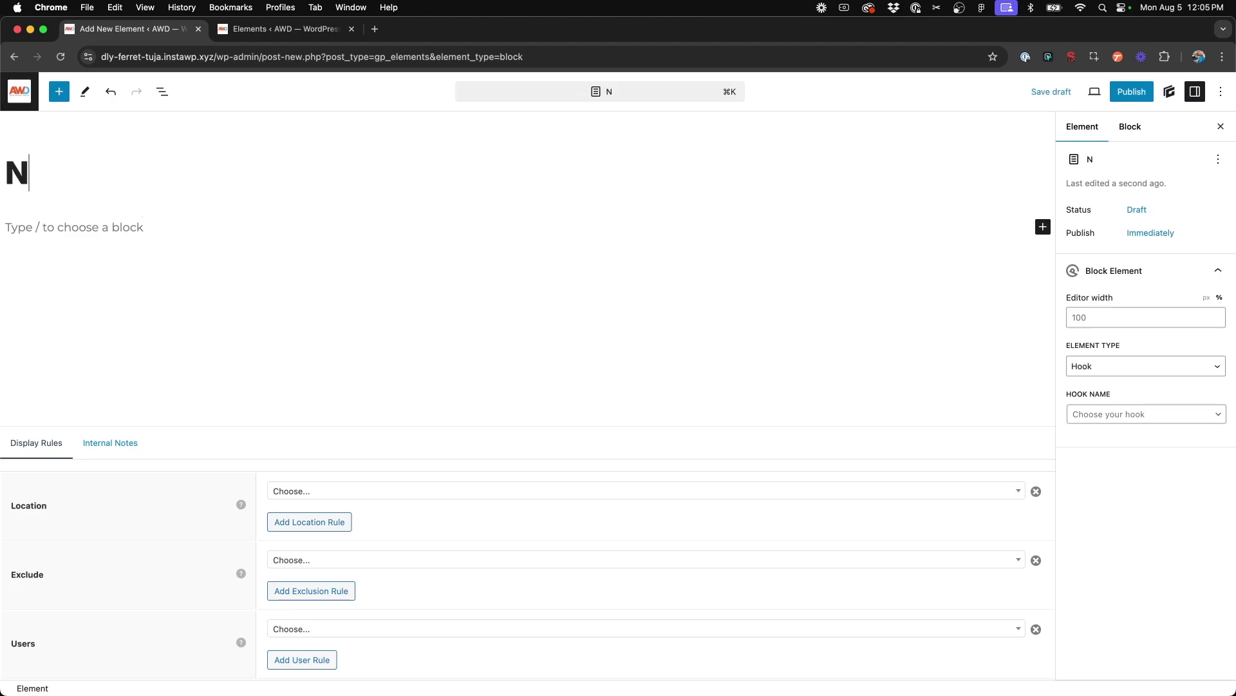
text(av Social Icons)
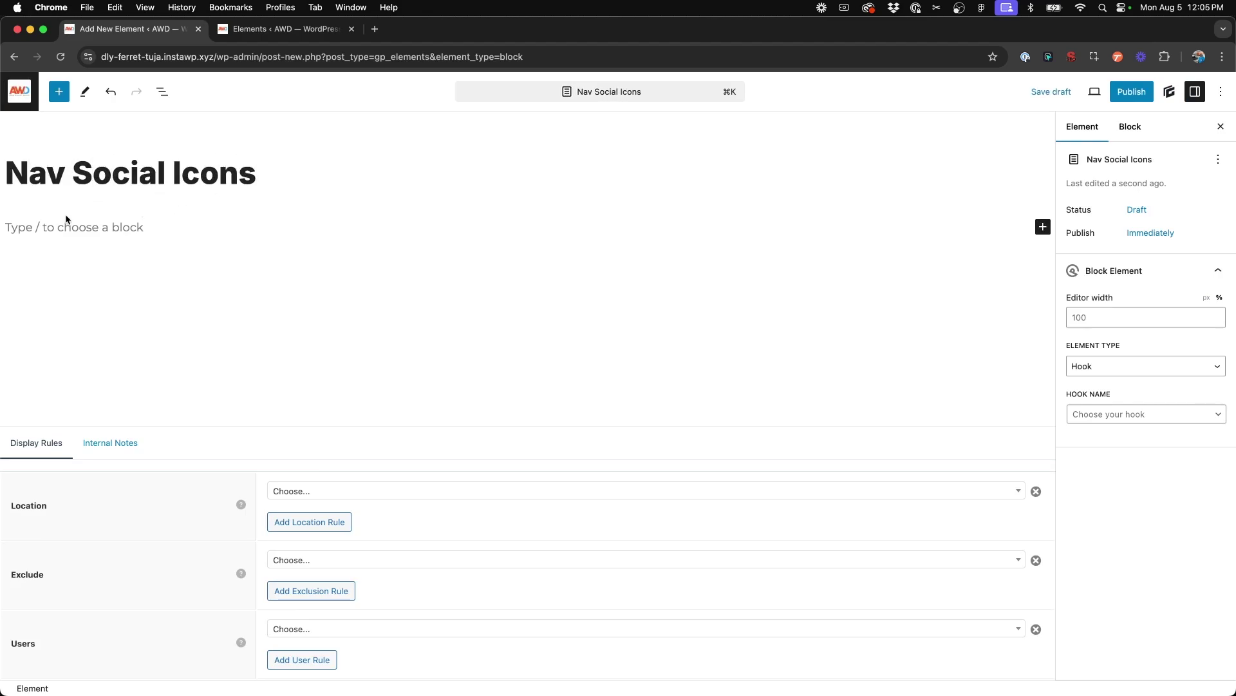
click(97, 222)
text(/con)
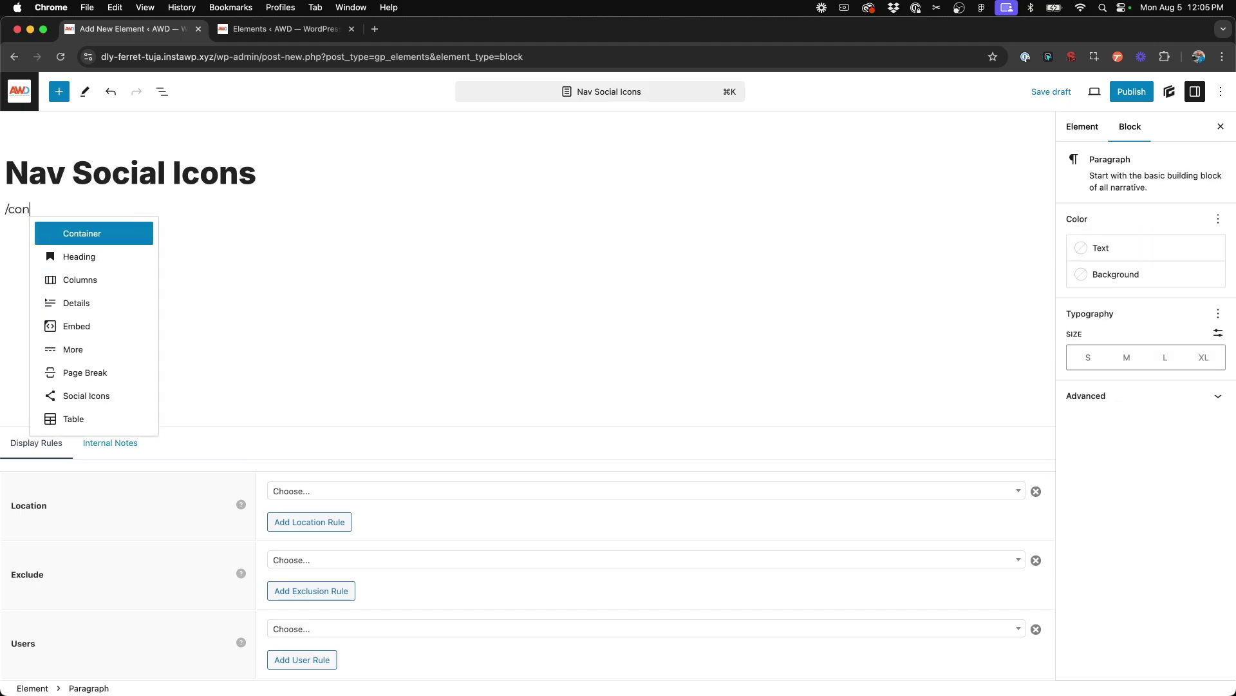
click(133, 233)
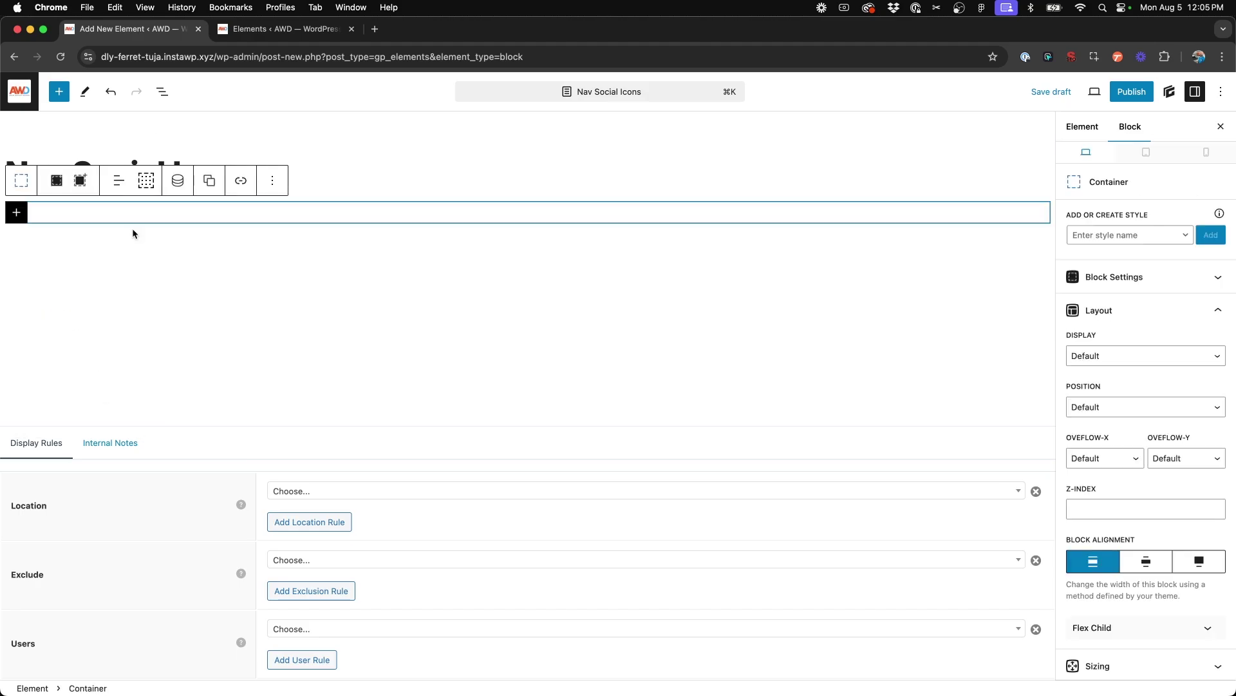
Add a Button block in the container with the Facebook social icon and Remove Text on
click(16, 212)
click(198, 326)
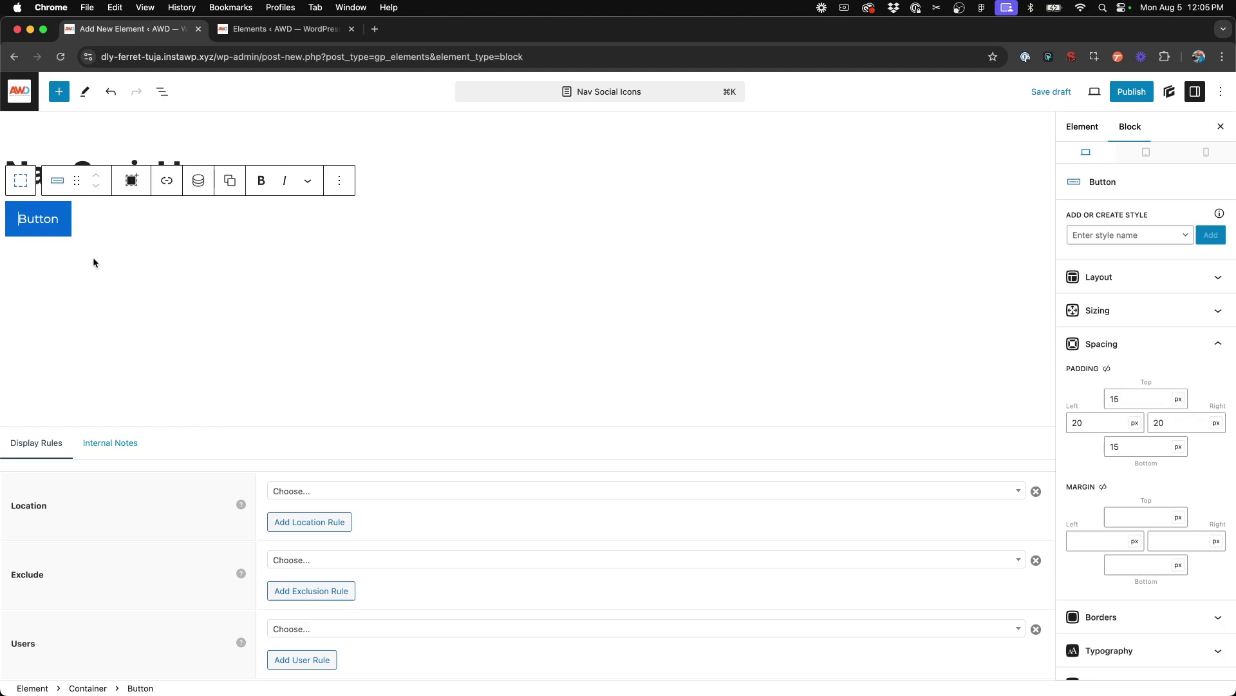
scroll(1210, 412, down, 7)
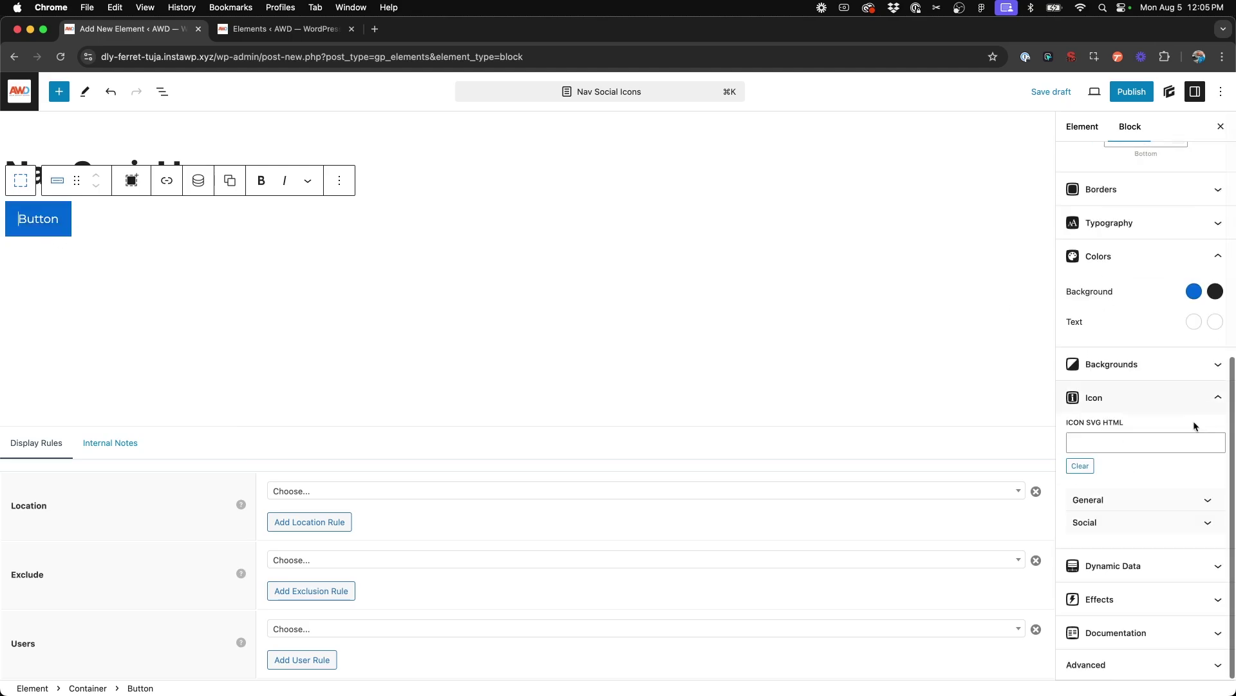
click(1159, 485)
scroll(1134, 490, down, 1)
scroll(1109, 422, down, 1)
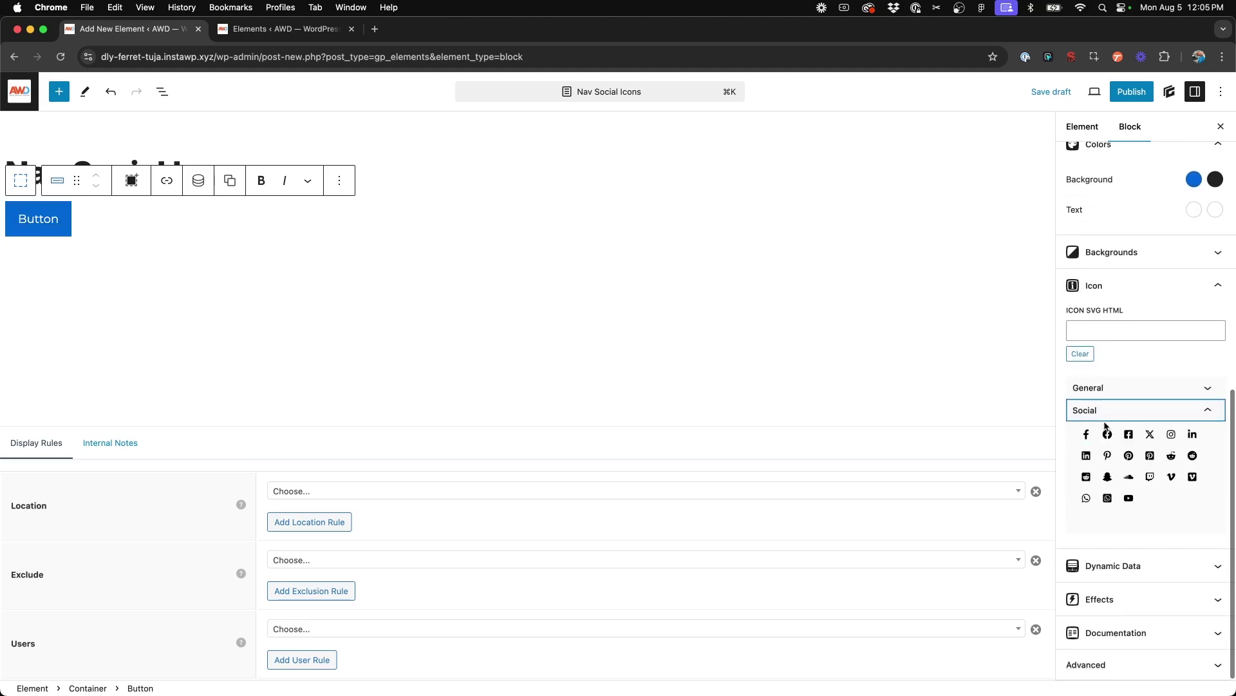
click(1108, 435)
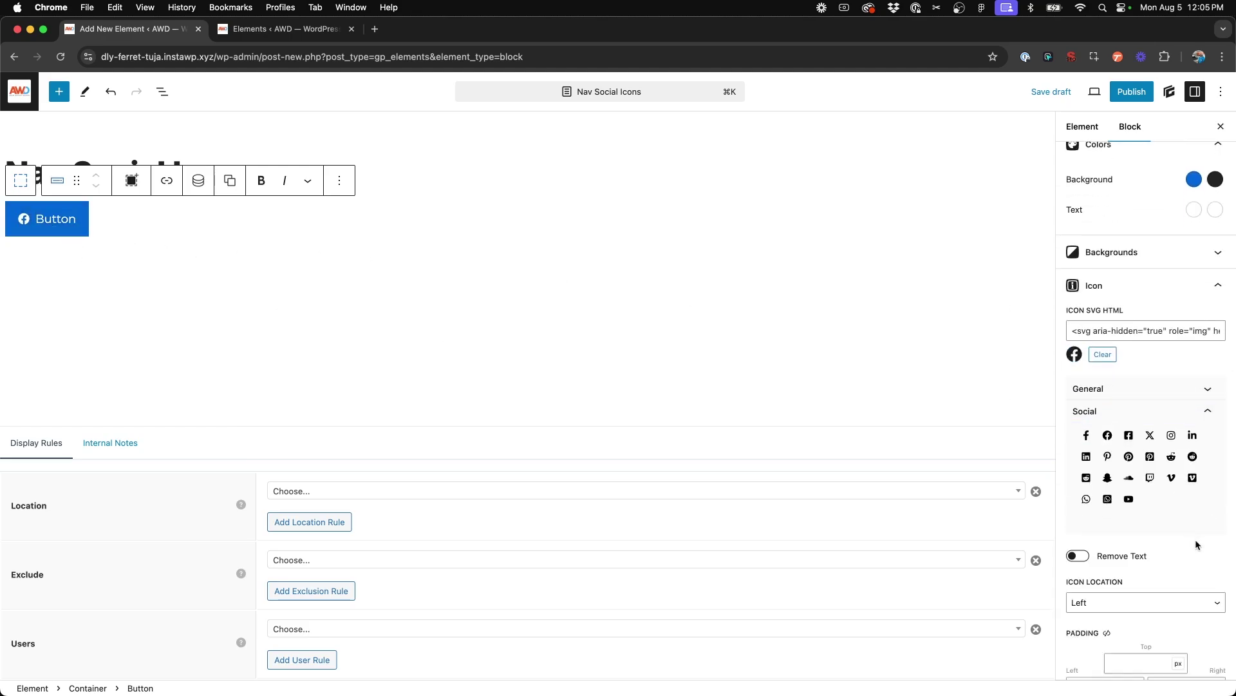
scroll(1082, 554, down, 3)
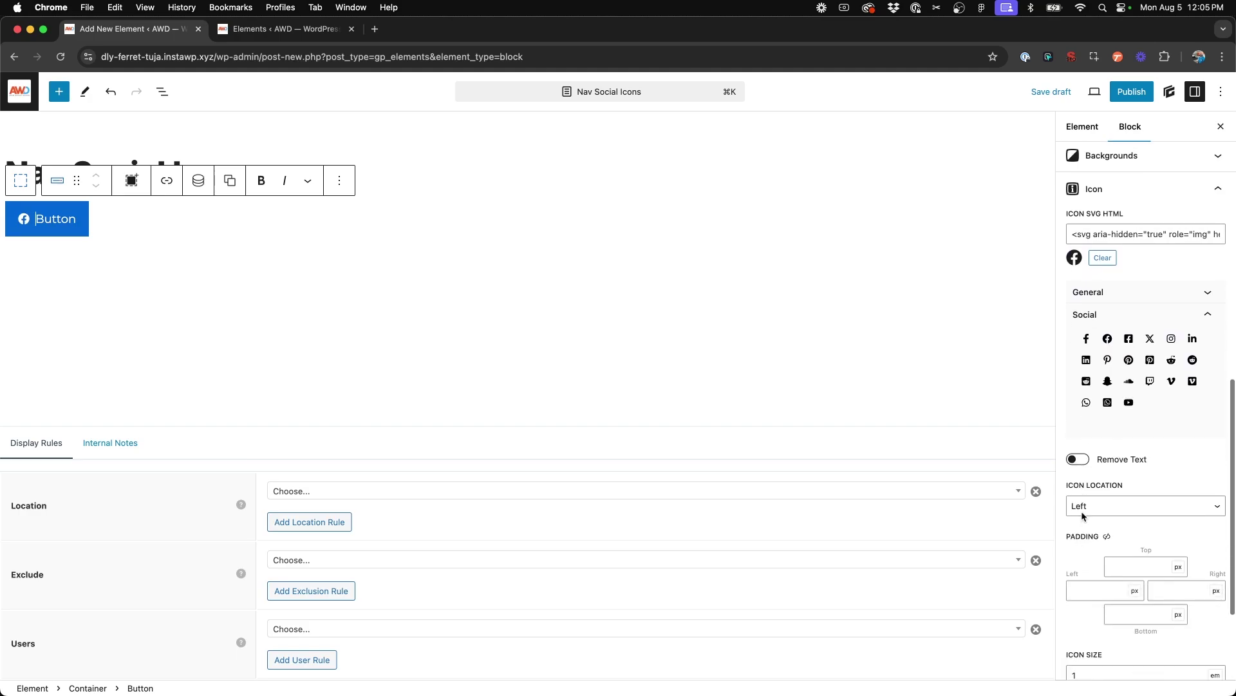
click(1079, 460)
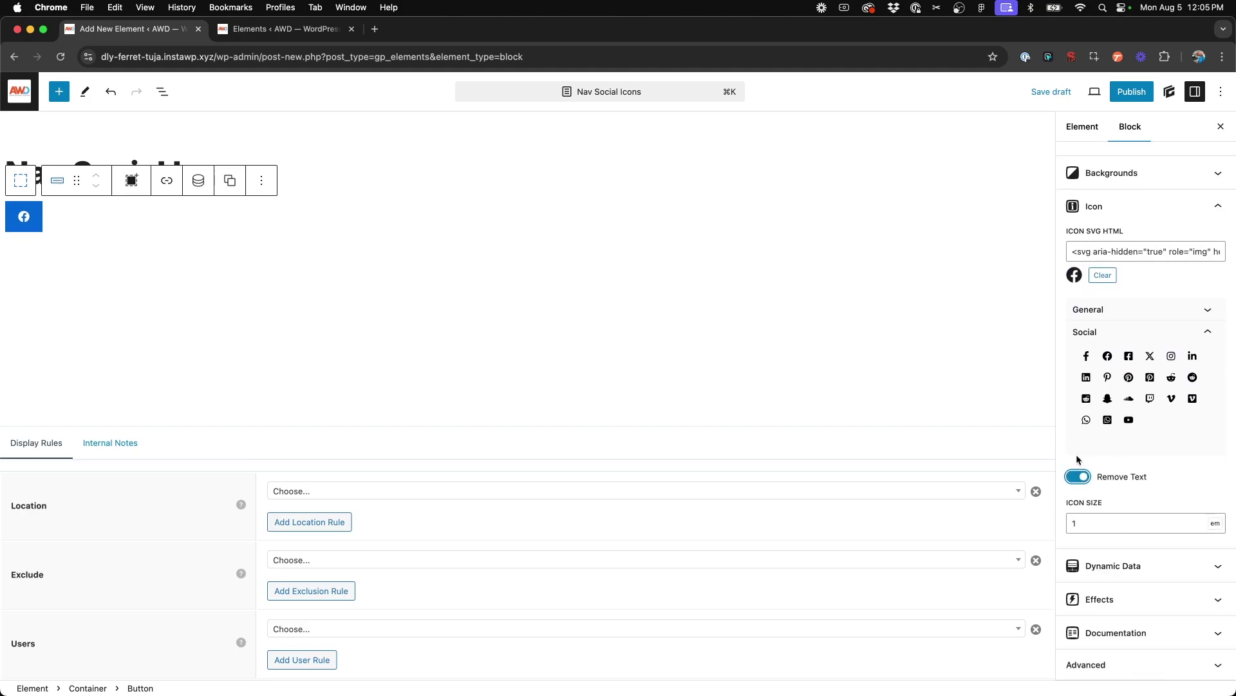
Clear the button's normal and hover background colours
scroll(1088, 444, up, 5)
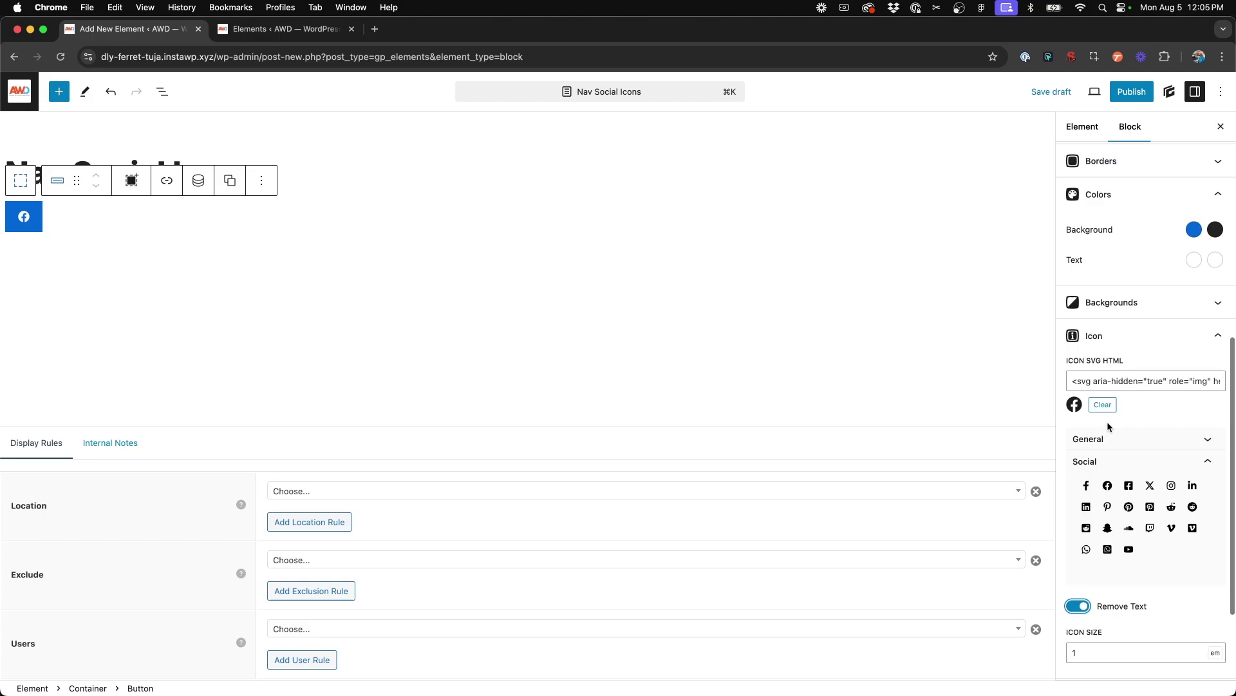
click(1194, 309)
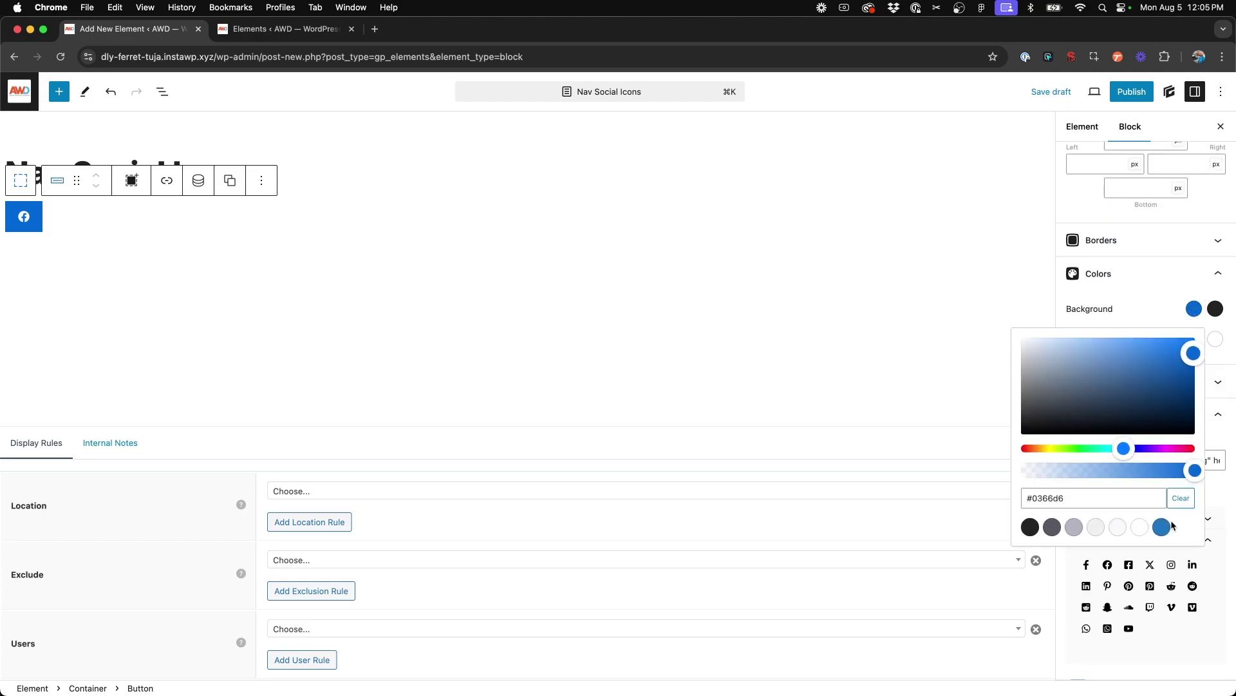
click(1181, 498)
click(1215, 311)
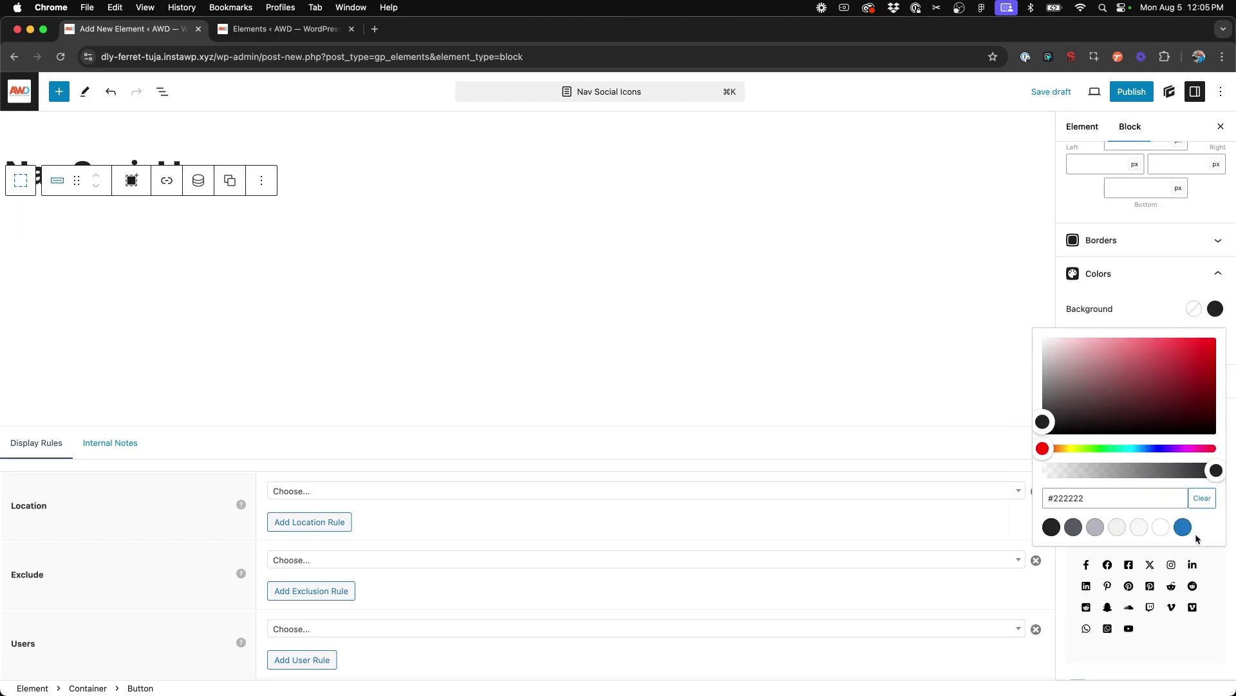
click(1203, 498)
click(1131, 288)
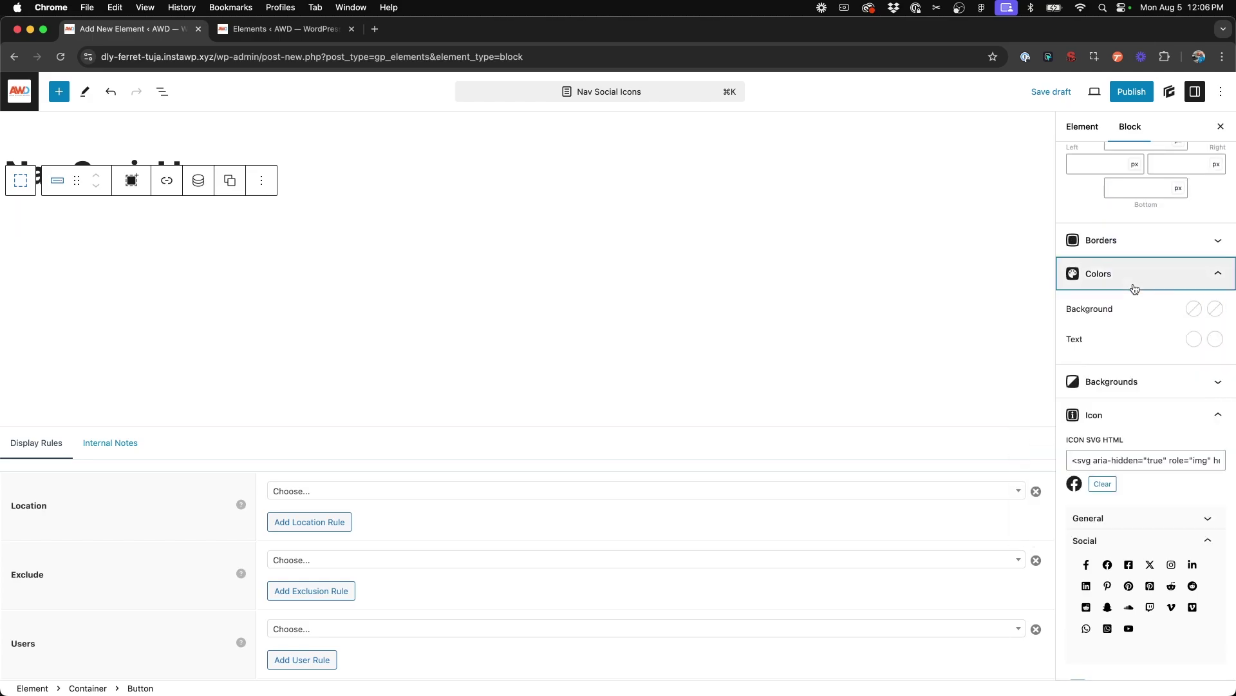
click(1131, 284)
click(1140, 277)
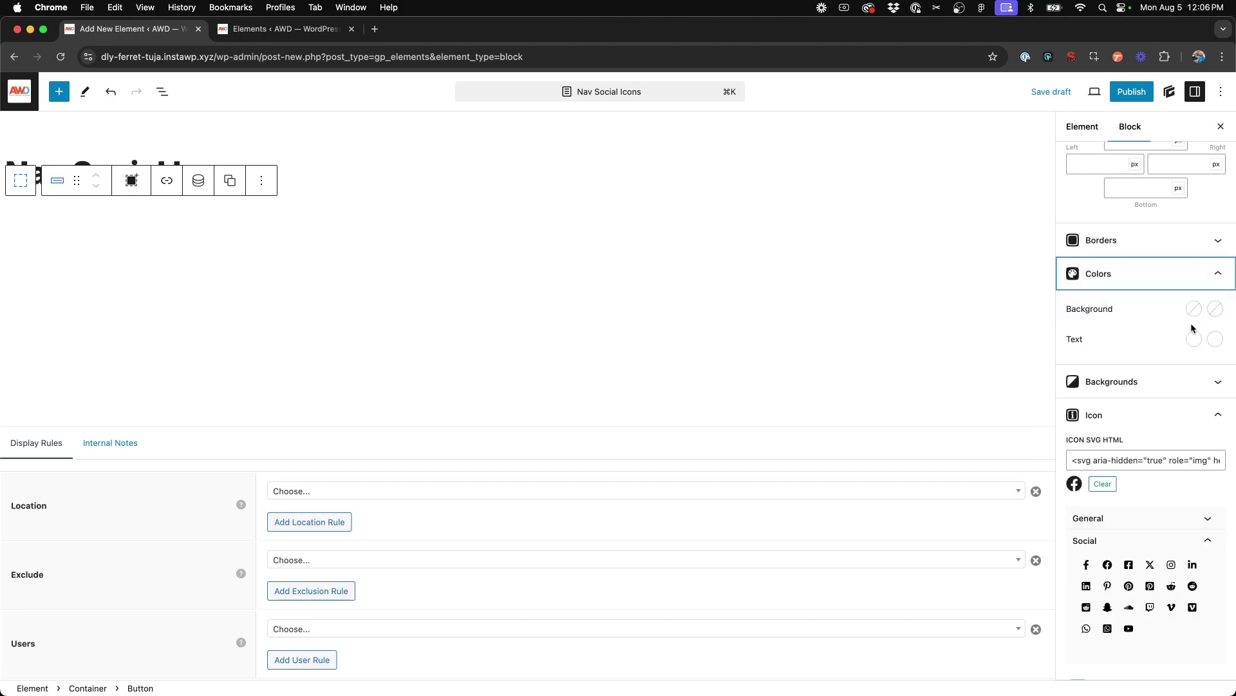
Open the site homepage in a new tab and close the Elements list tab
click(284, 29)
super+click(49, 82)
click(385, 30)
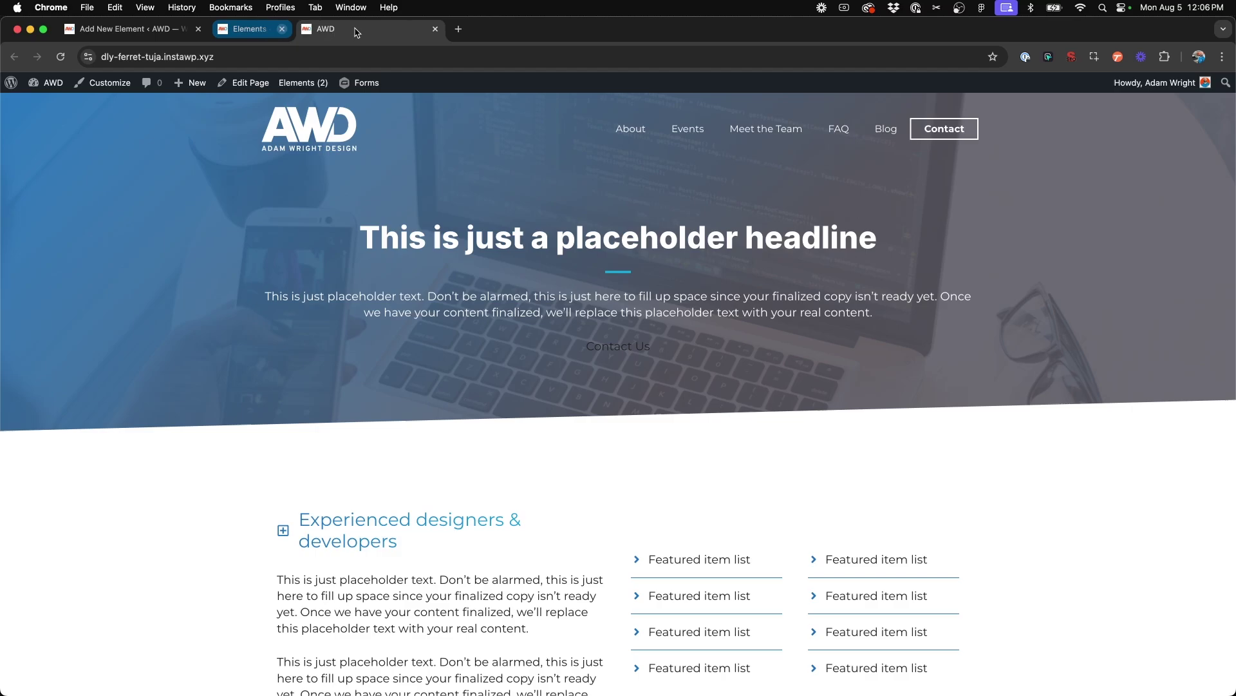
click(352, 29)
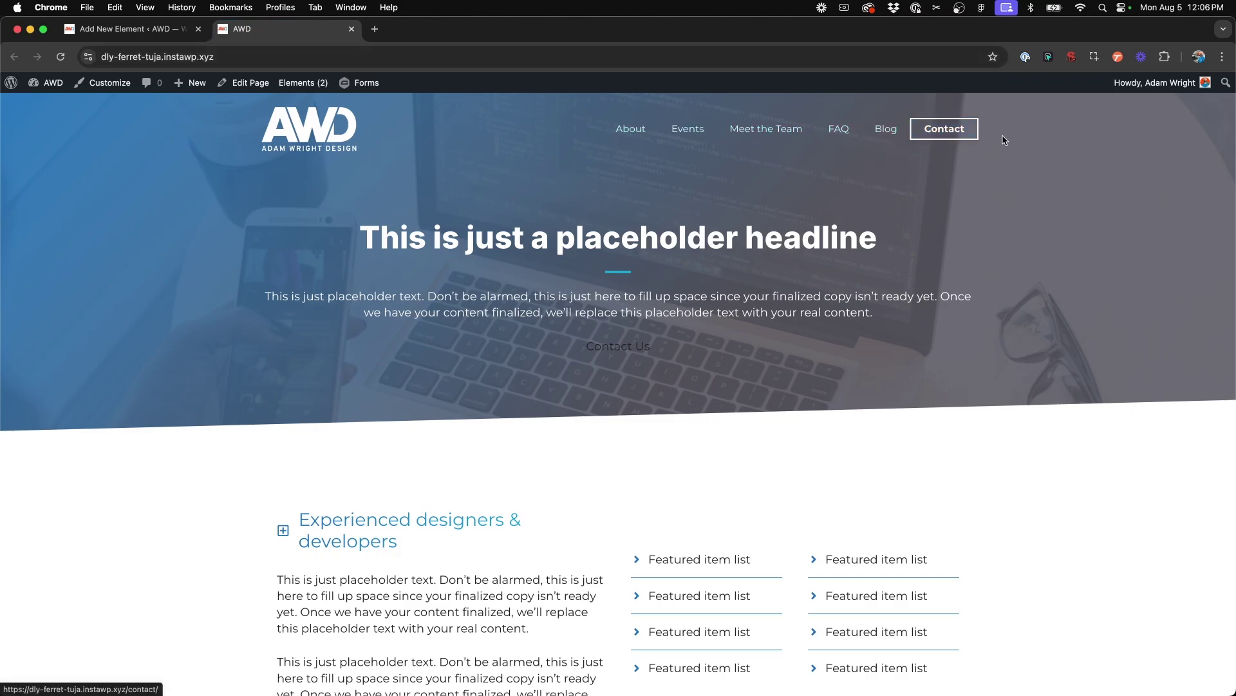
Give the Facebook icon the dark contrast text colour and 0 padding on all linked sides
click(173, 34)
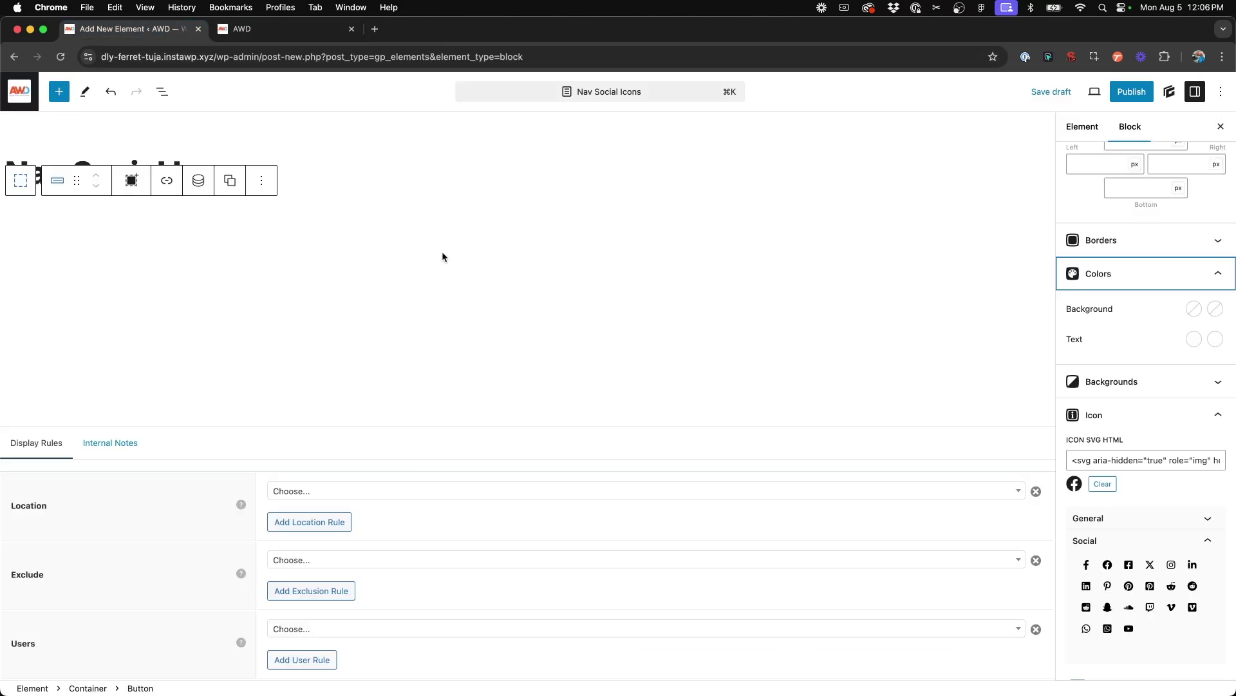
scroll(1181, 345, up, 5)
scroll(1159, 486, down, 1)
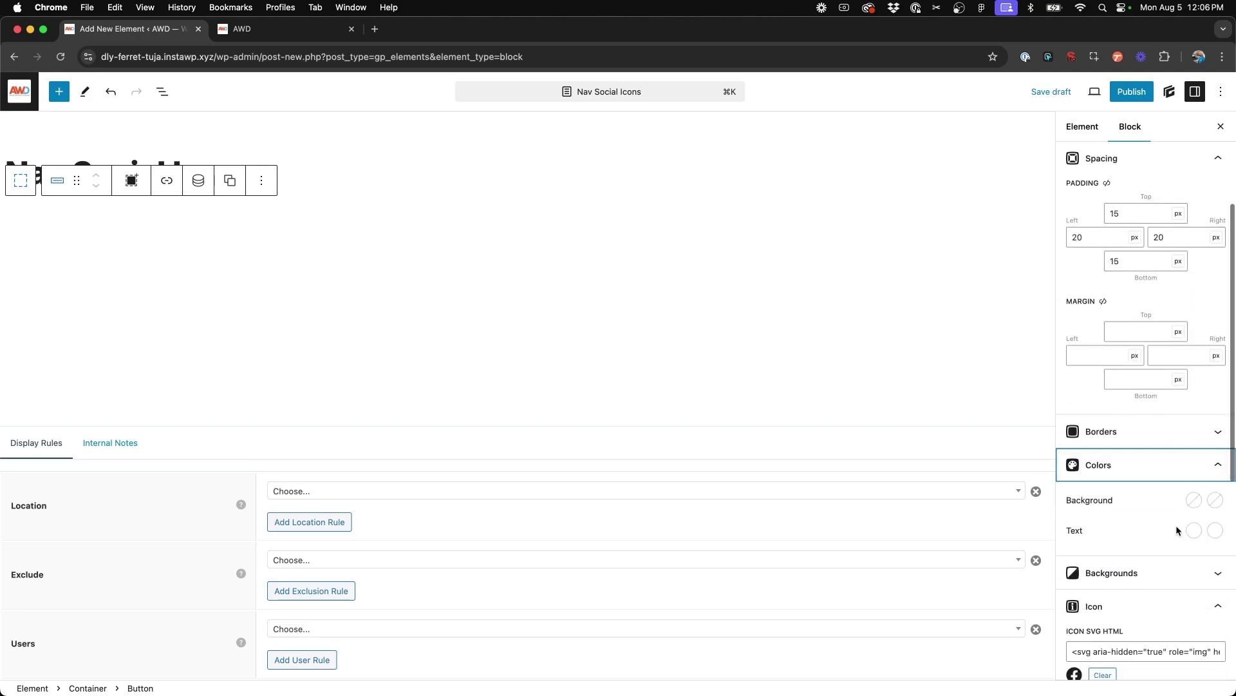
click(1194, 530)
click(1030, 494)
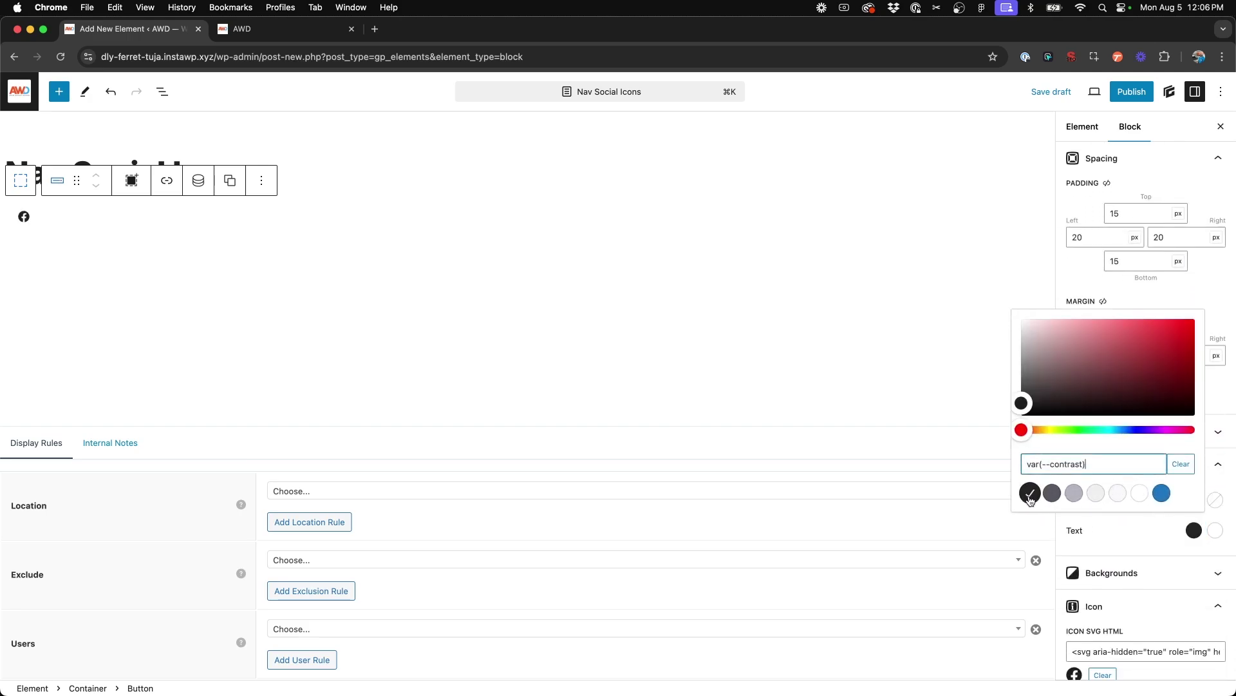
click(1124, 528)
double_click(1125, 210)
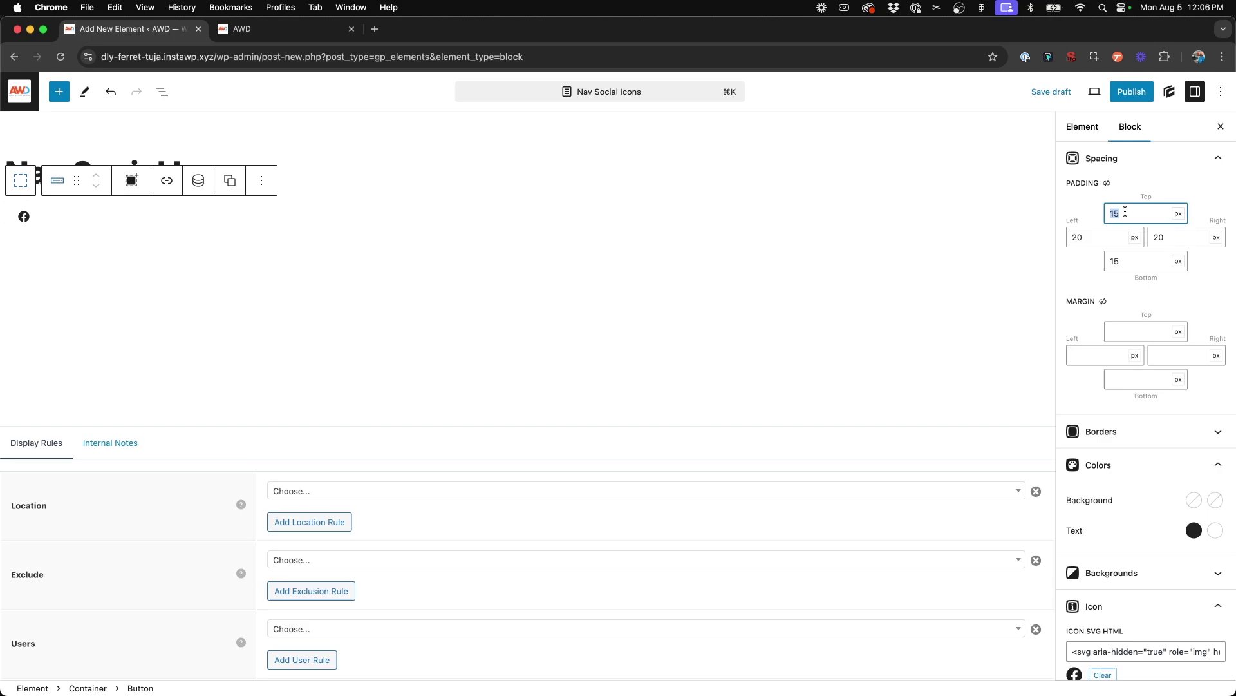
text(0)
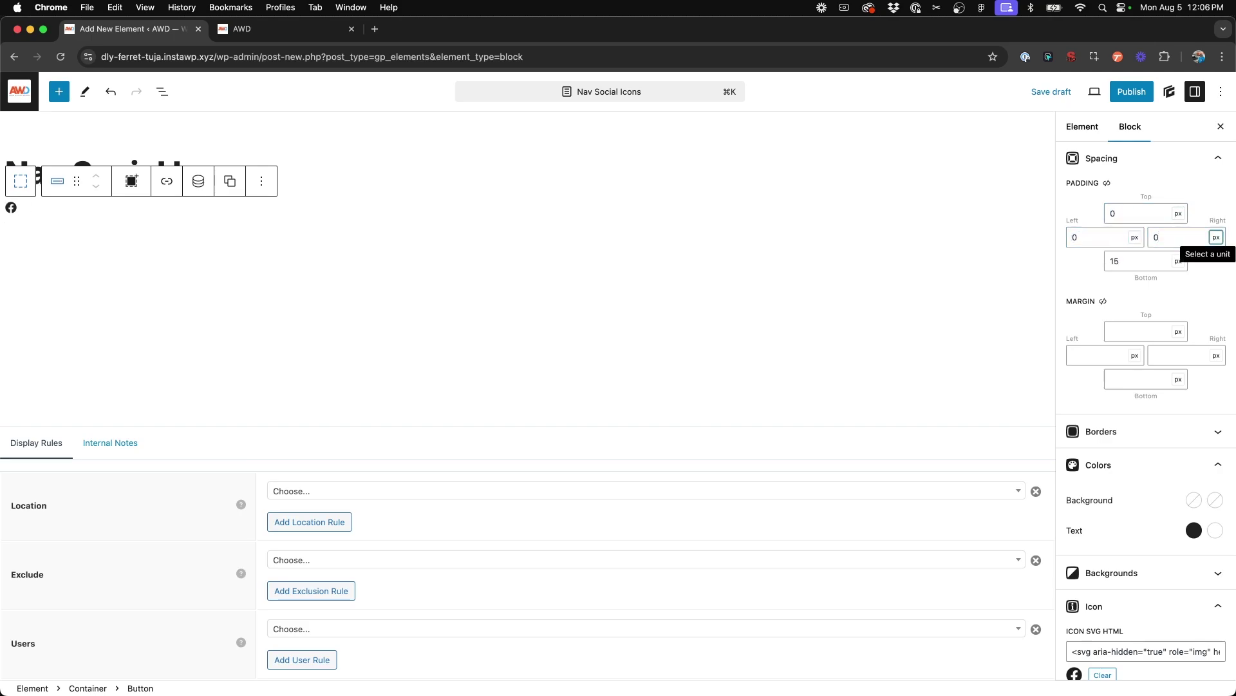
click(1107, 183)
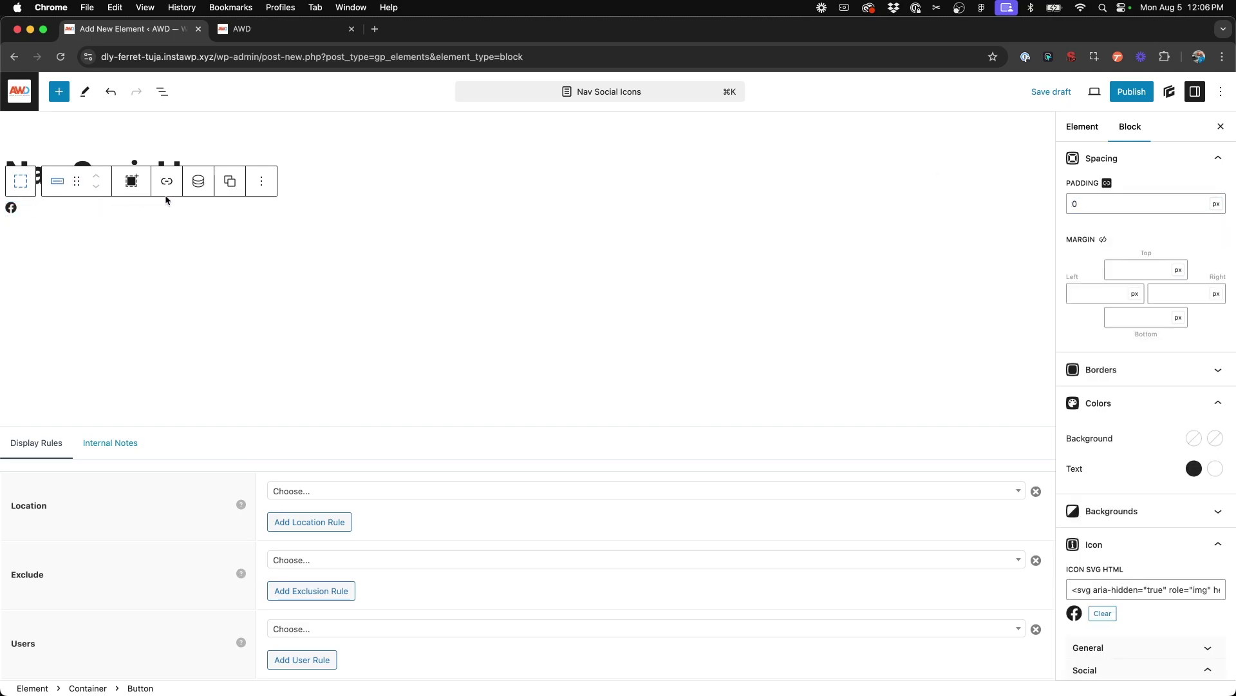
Duplicate the Facebook button and switch the copy's icon to Instagram
click(262, 181)
click(297, 249)
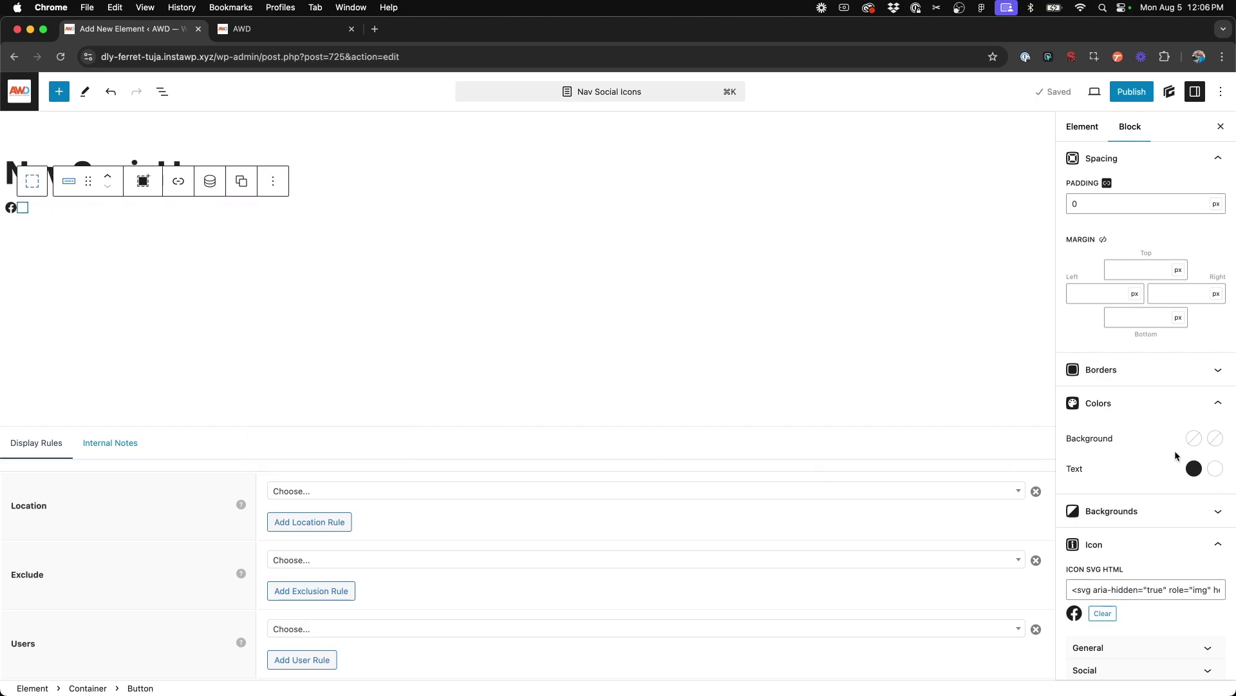
scroll(1099, 473, down, 5)
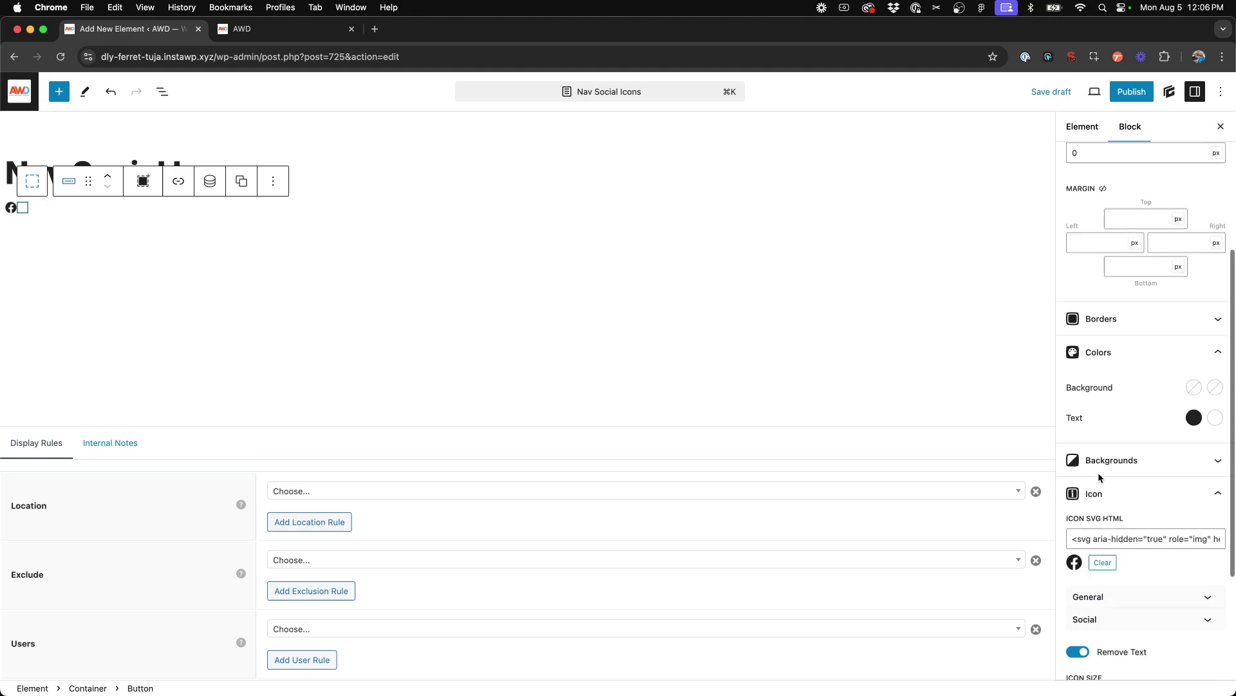
click(1118, 459)
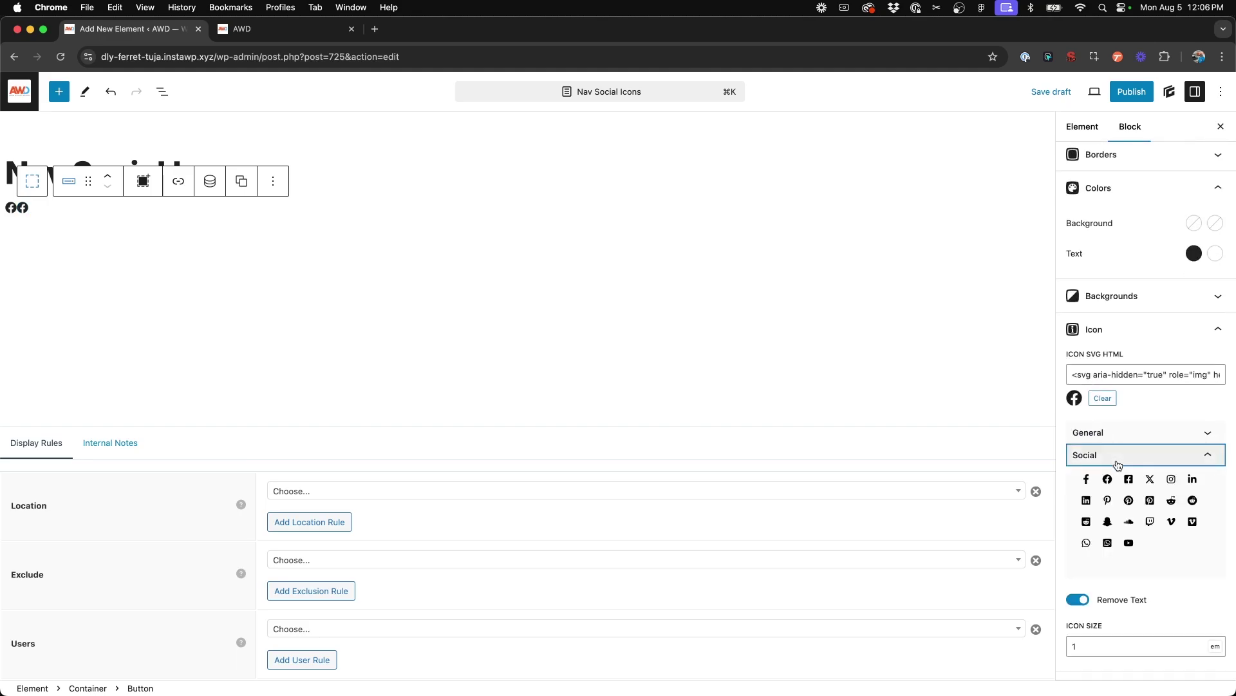
click(1171, 479)
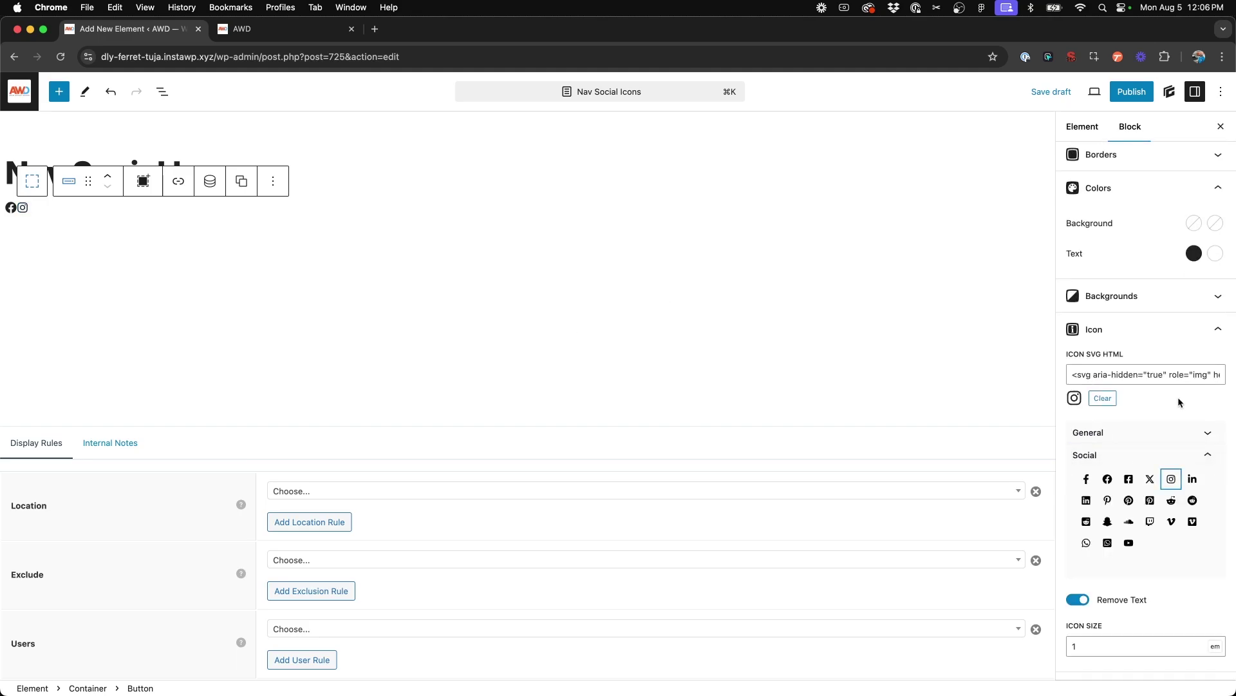
Set the Instagram button's left margin to 8
scroll(1177, 397, up, 5)
scroll(1173, 385, up, 3)
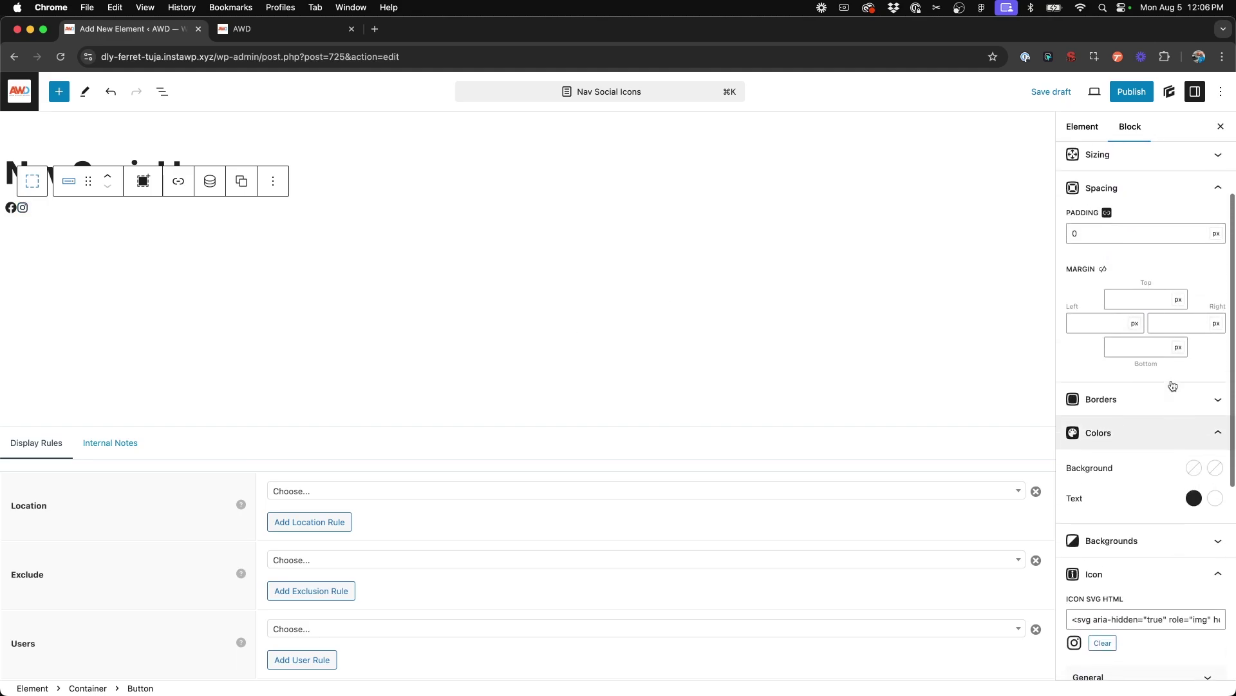
click(1116, 365)
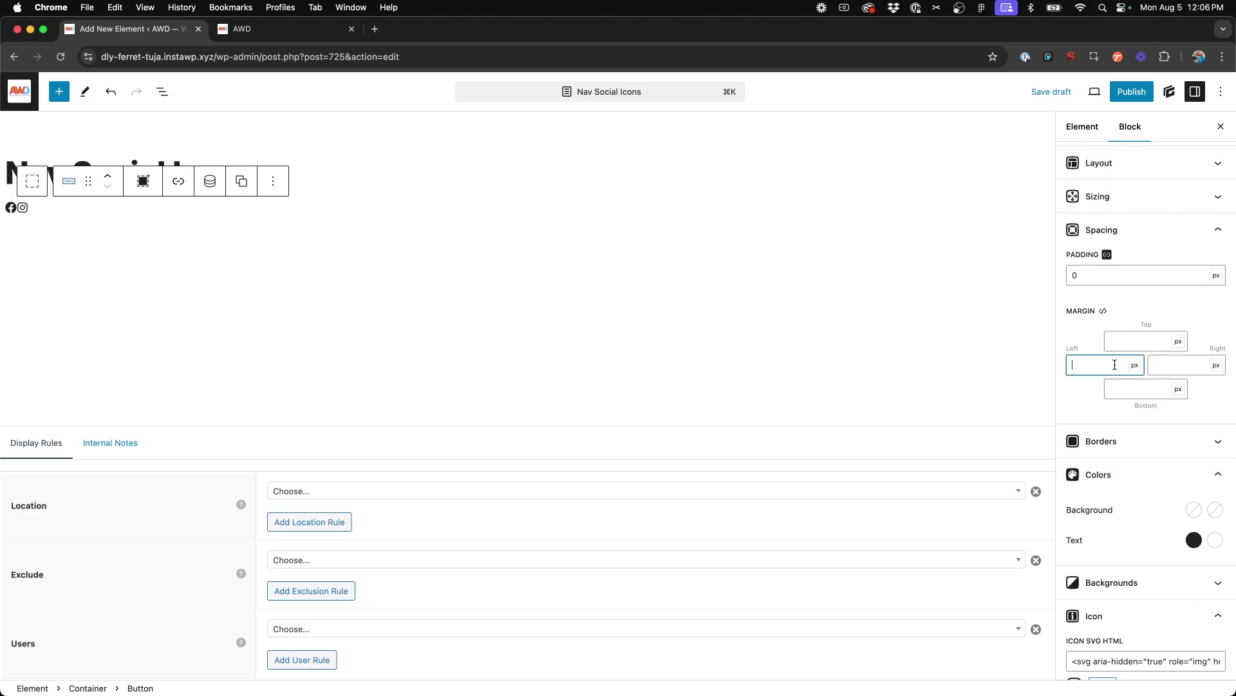
text(8)
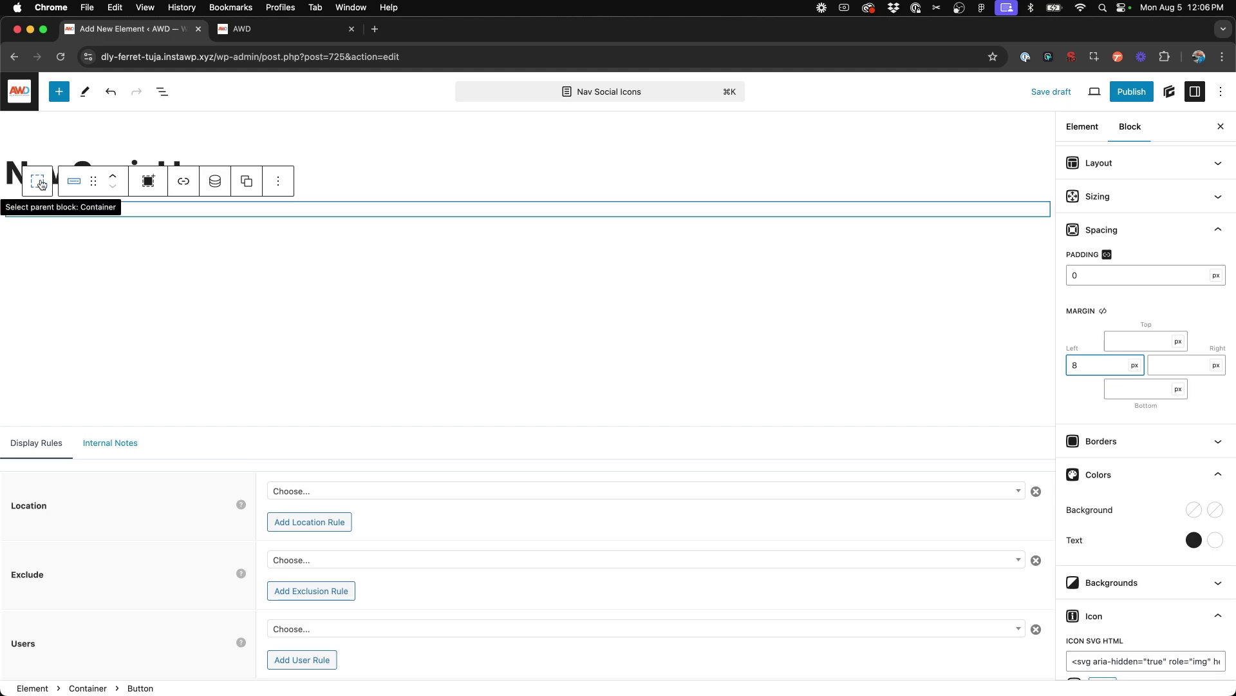
Set the parent Container's left padding to 20
click(38, 182)
scroll(1097, 354, down, 7)
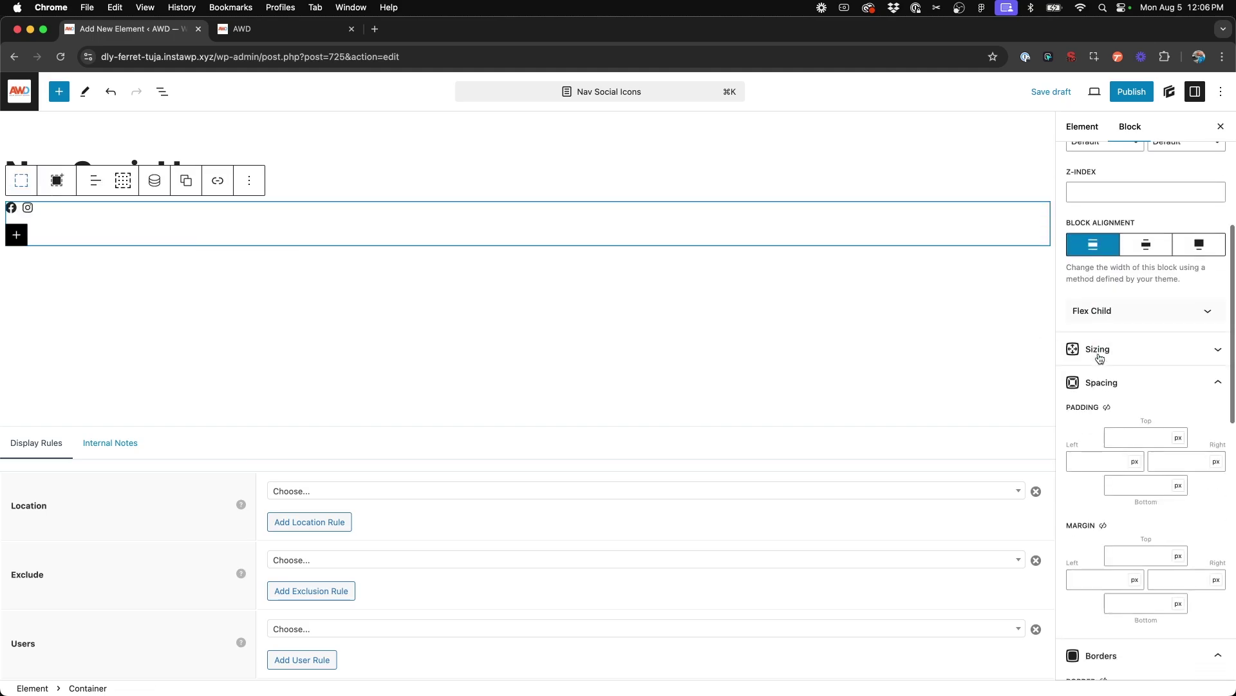
click(1088, 427)
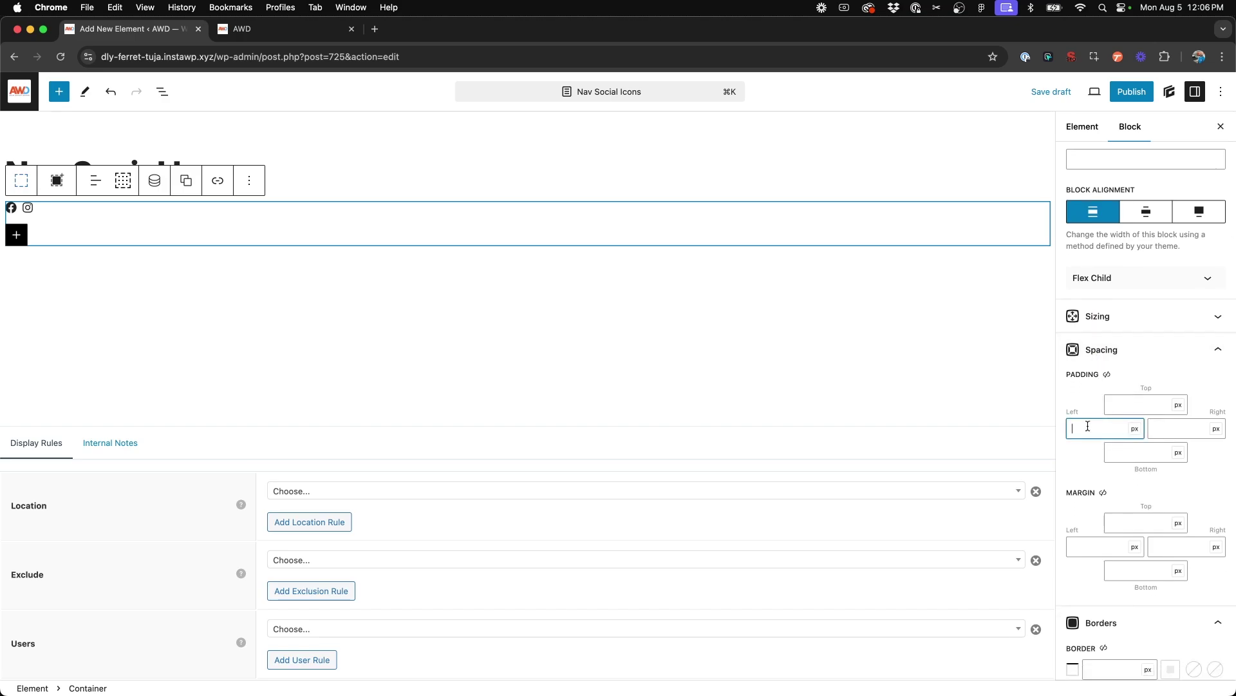
text(20)
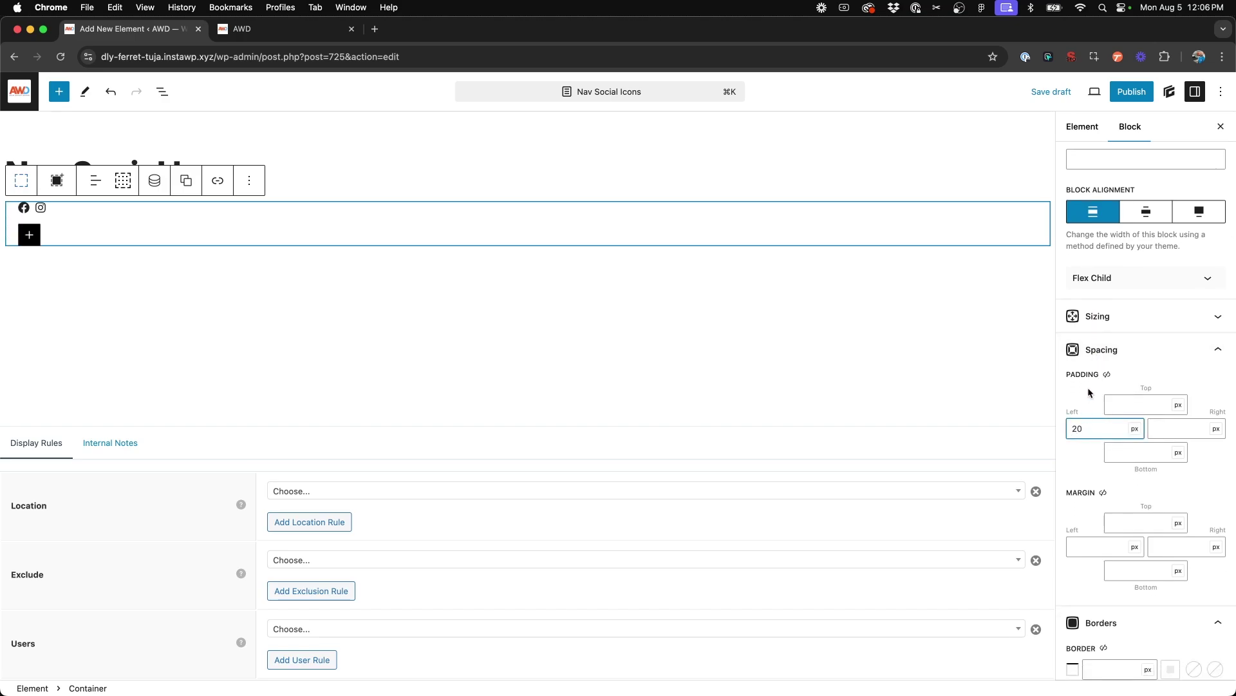
scroll(1095, 328, down, 8)
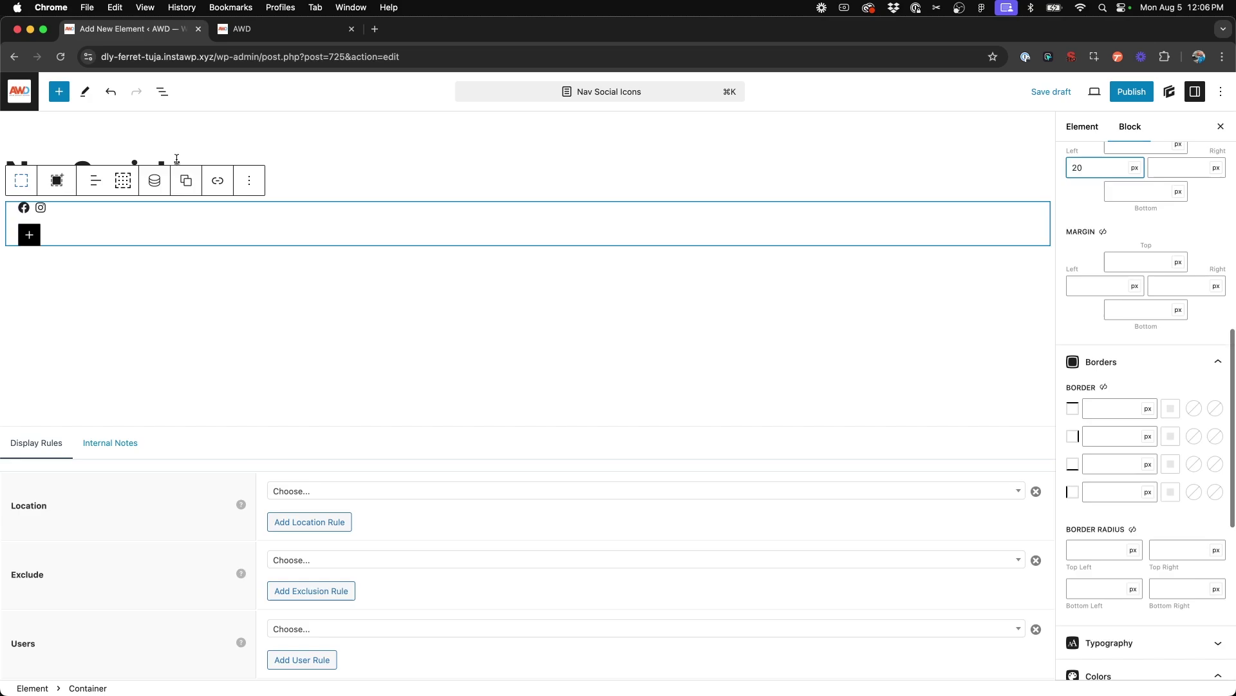
Select both icon buttons in List View and set their text colour to white, var(--base-3)
click(161, 92)
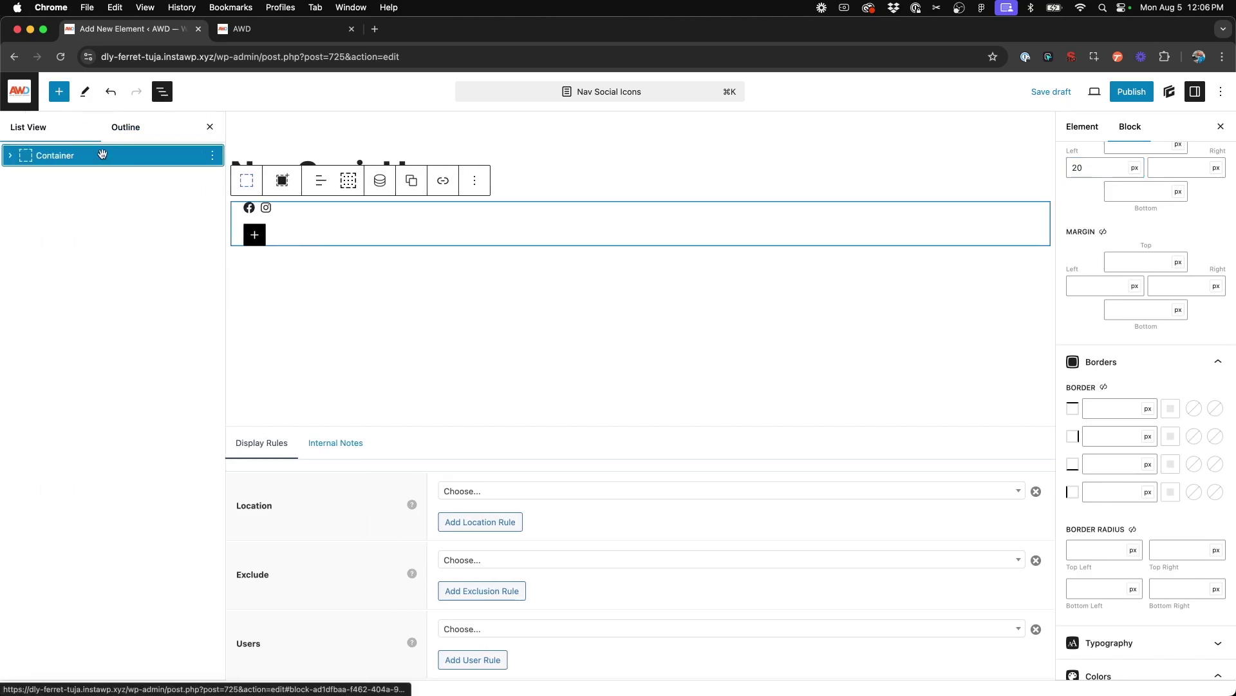
click(8, 156)
click(79, 177)
shift+click(81, 196)
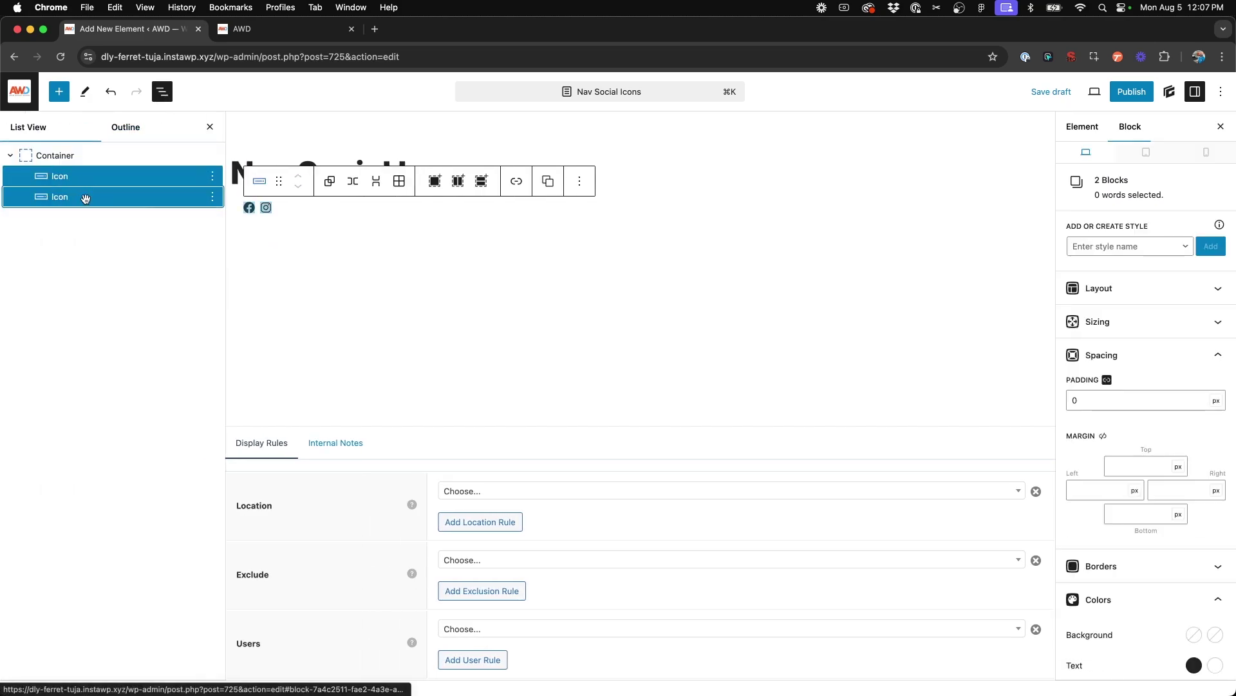
scroll(1101, 412, down, 5)
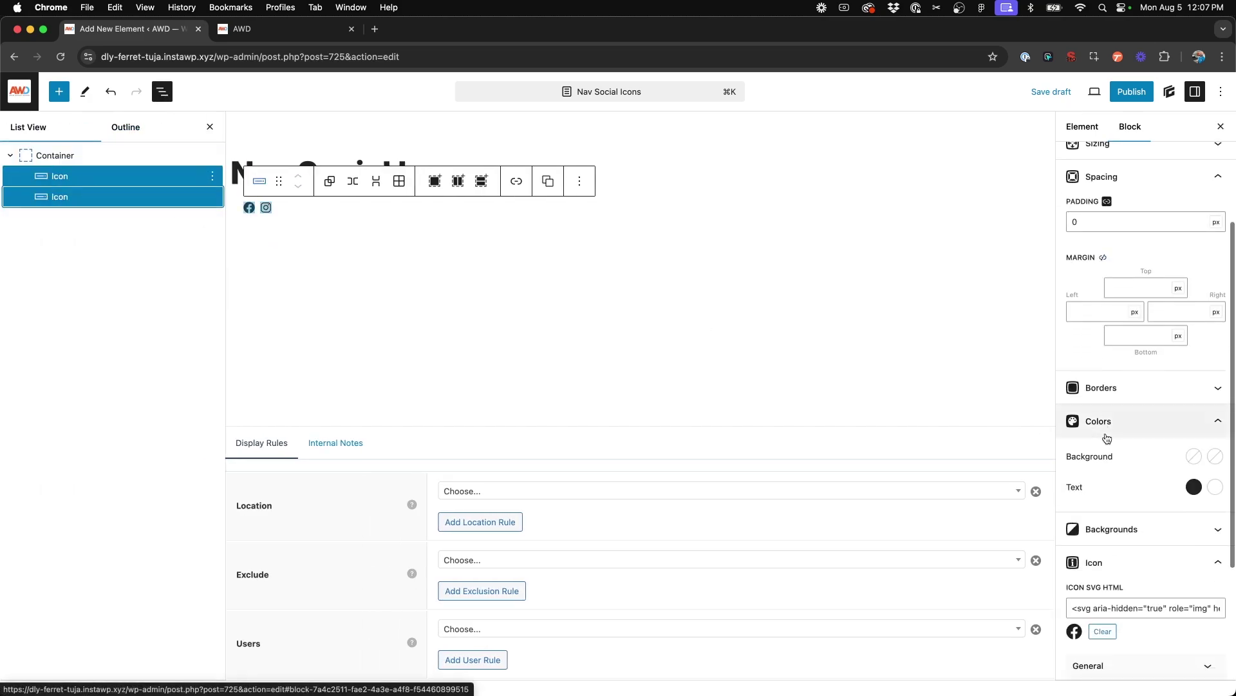
click(1194, 488)
click(1140, 449)
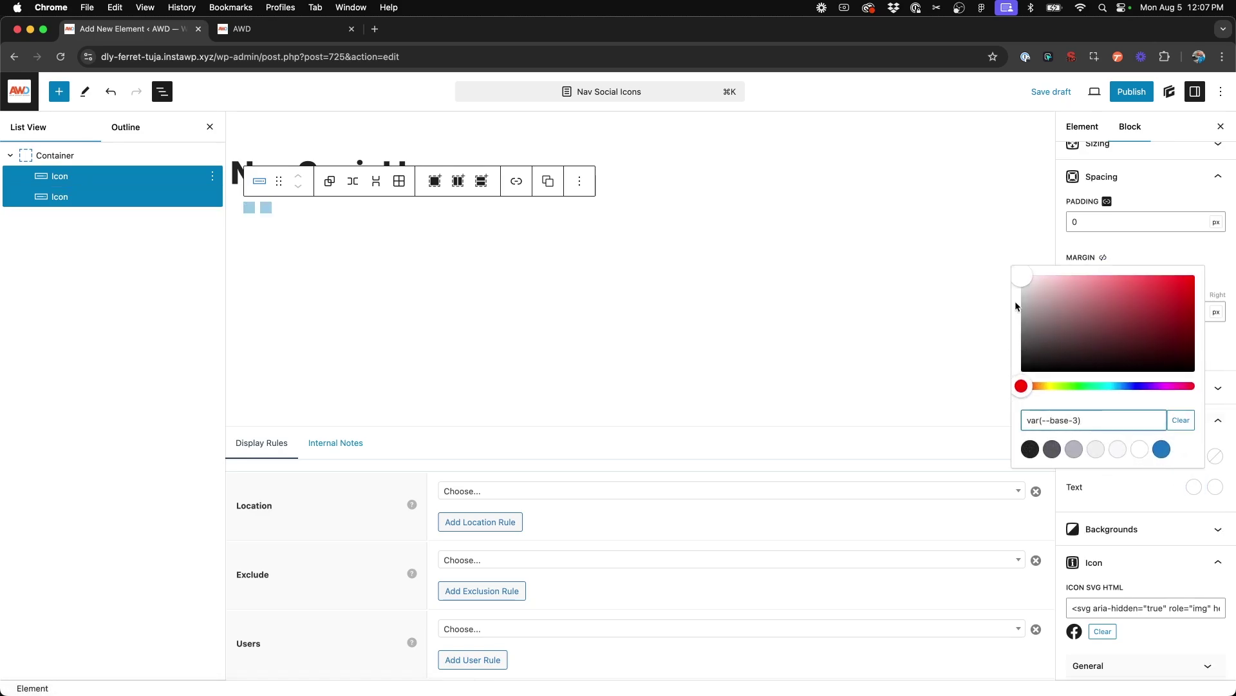
click(559, 534)
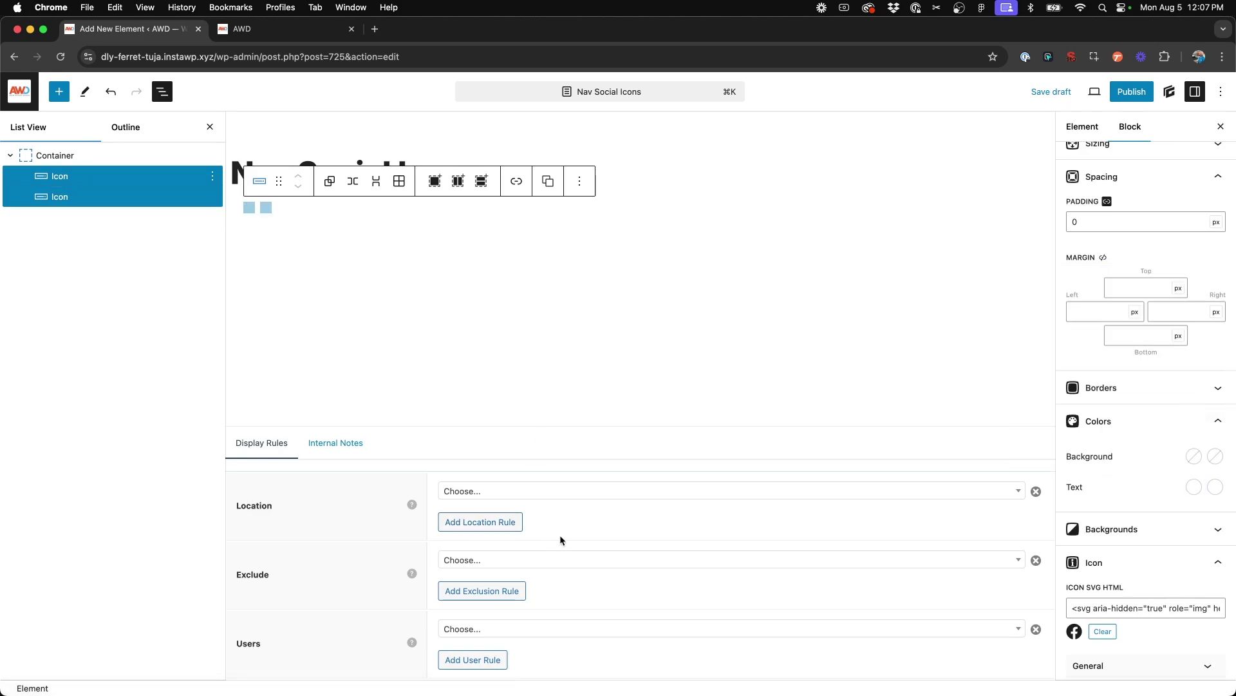
Set the Display Rules location to Entire Site
click(491, 492)
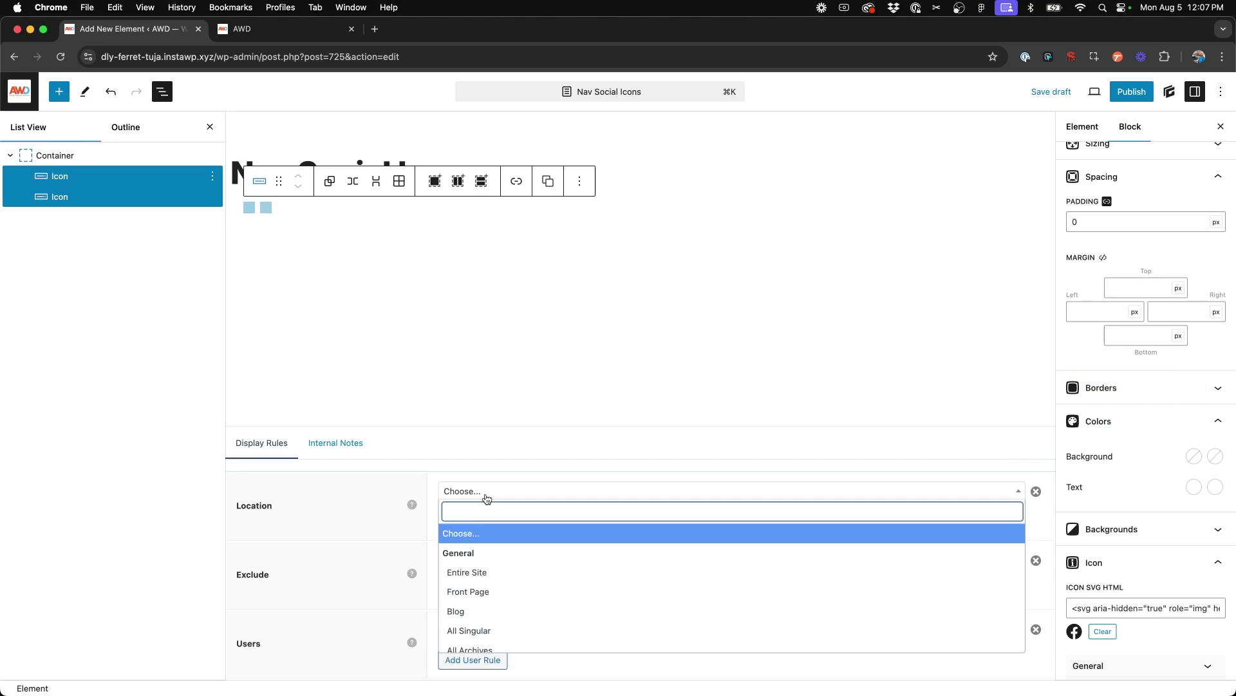
click(473, 573)
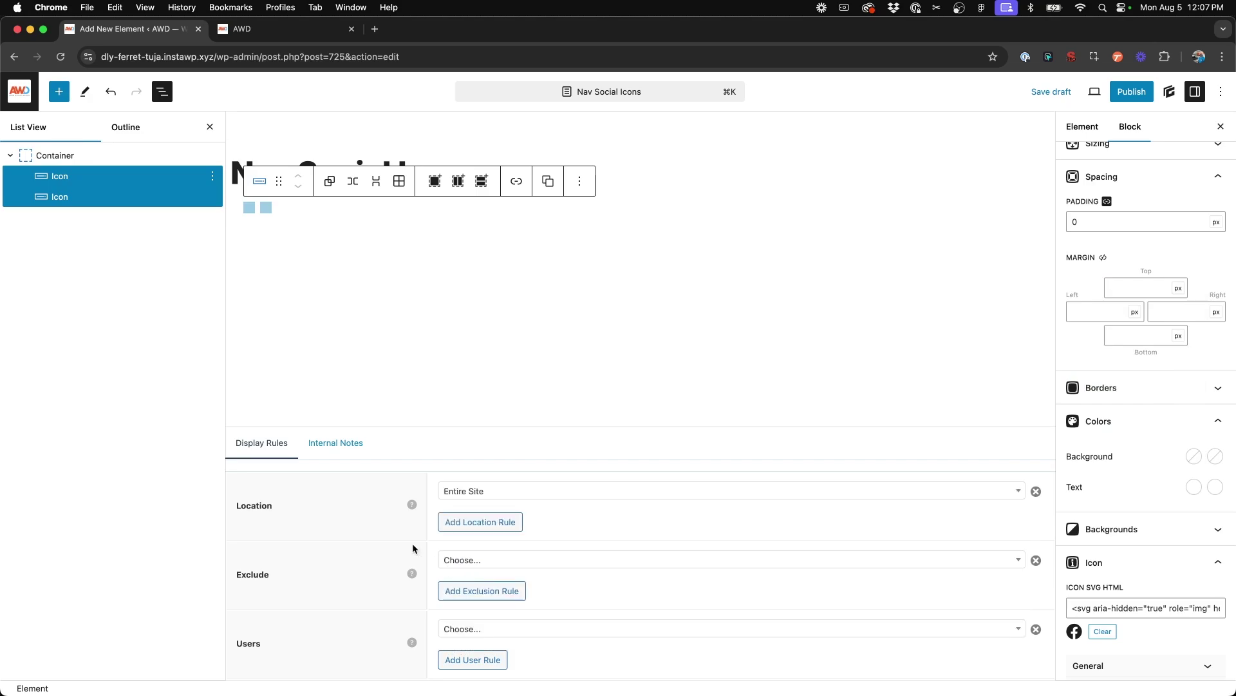
Set the element's Hook Name to menu_bar_items and publish it
click(1088, 133)
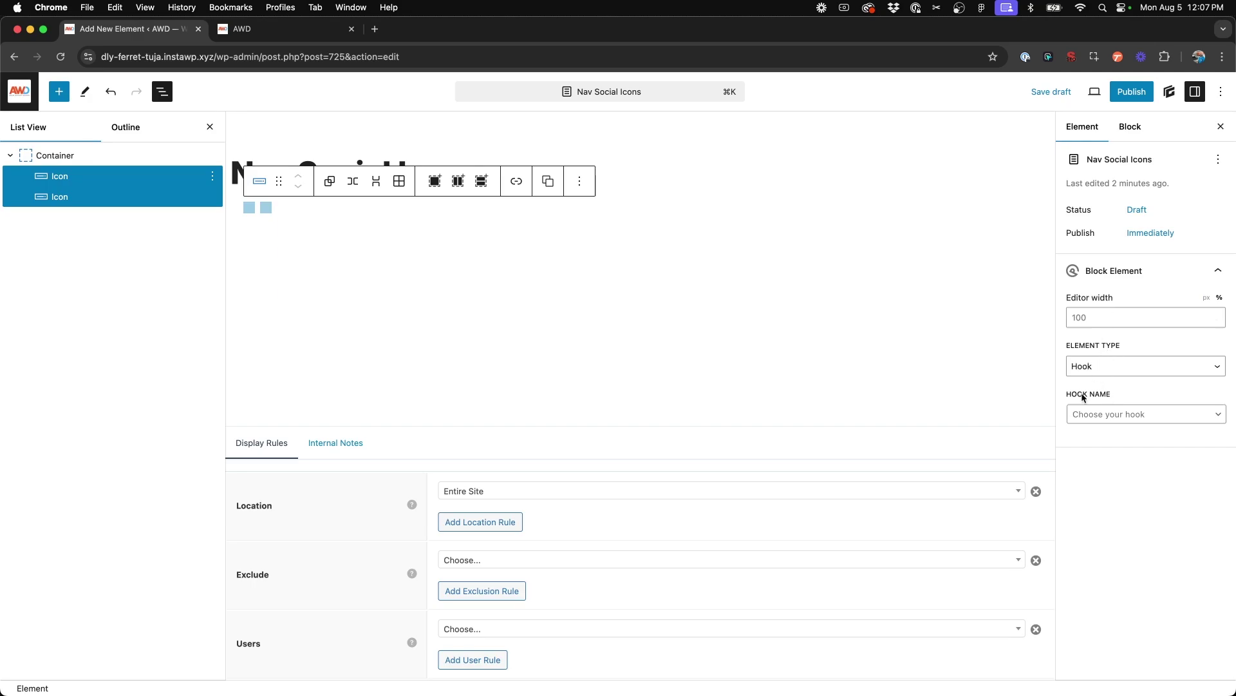
click(1090, 412)
scroll(1110, 501, down, 5)
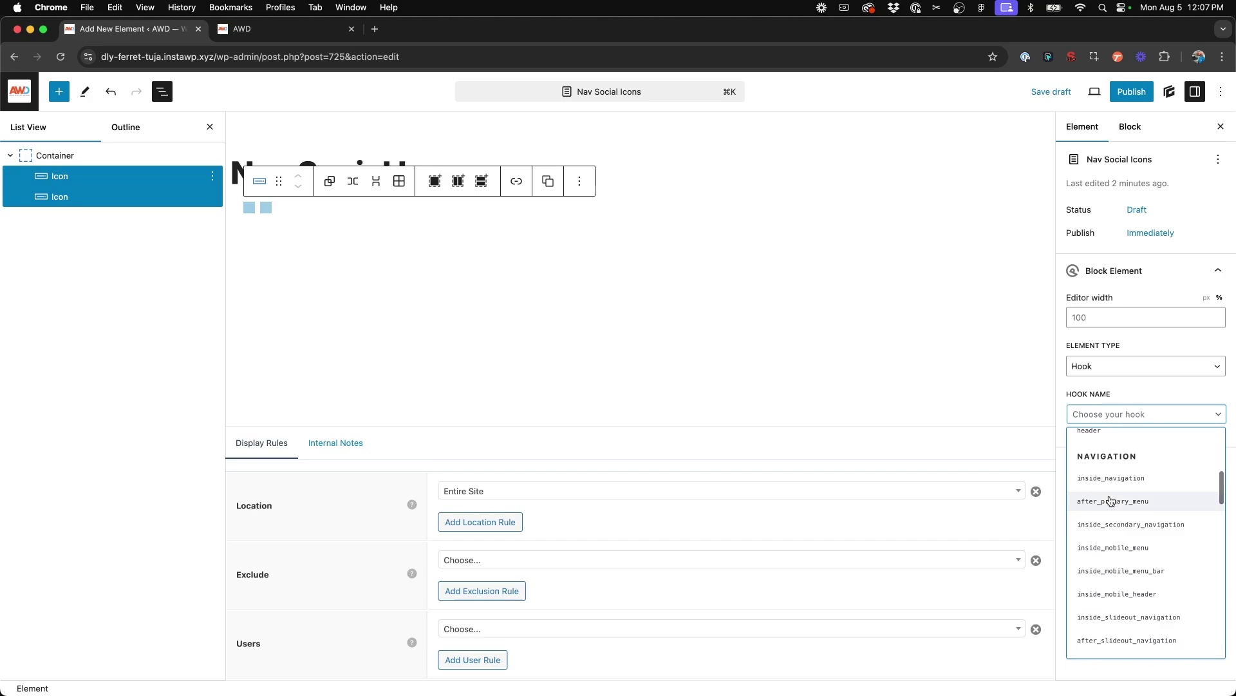
scroll(1108, 503, down, 4)
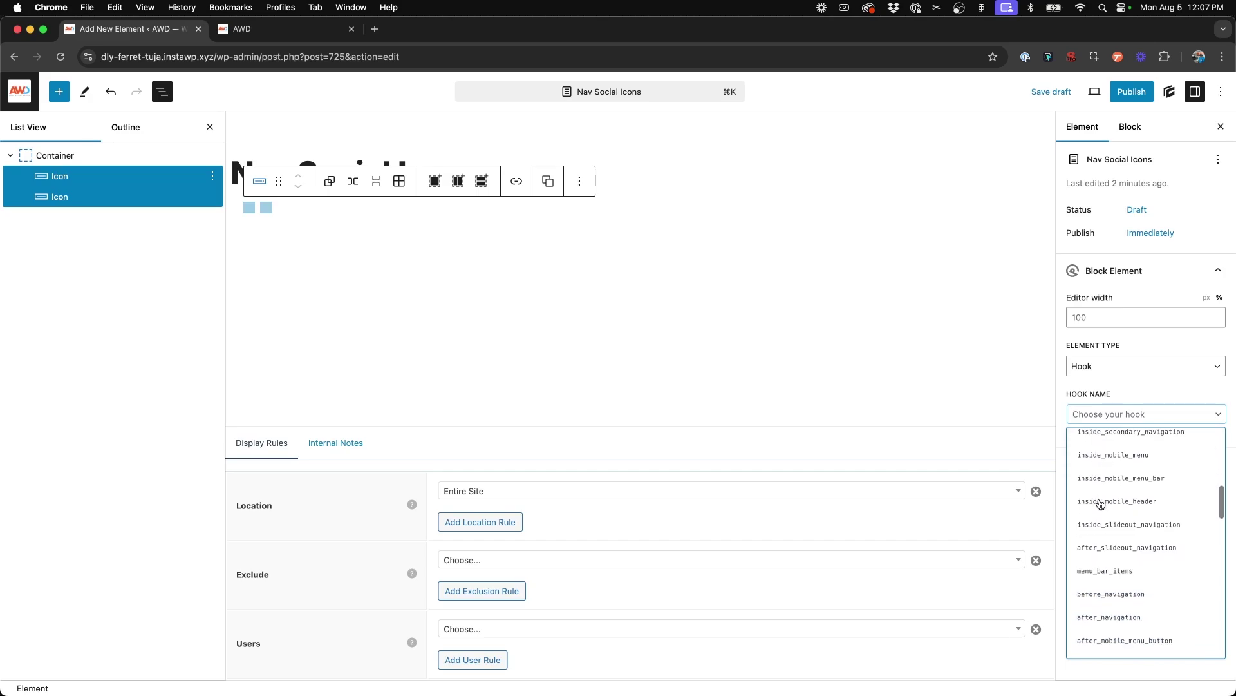
click(1104, 521)
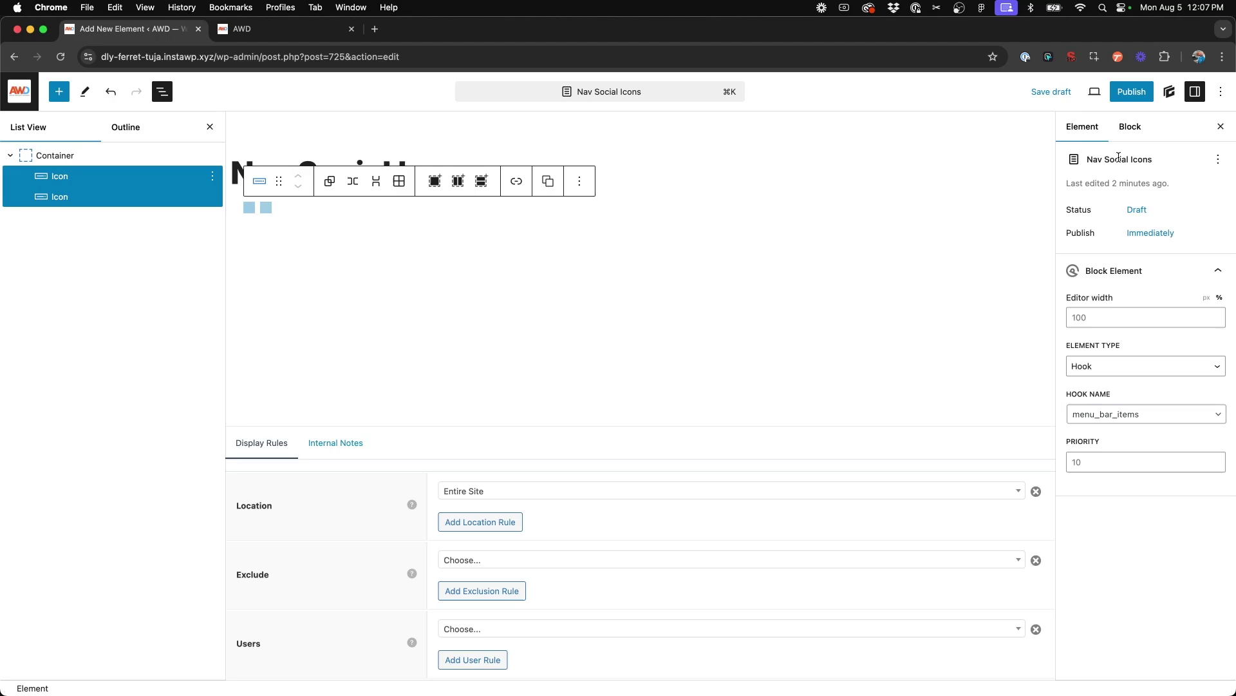
click(1131, 92)
click(1103, 91)
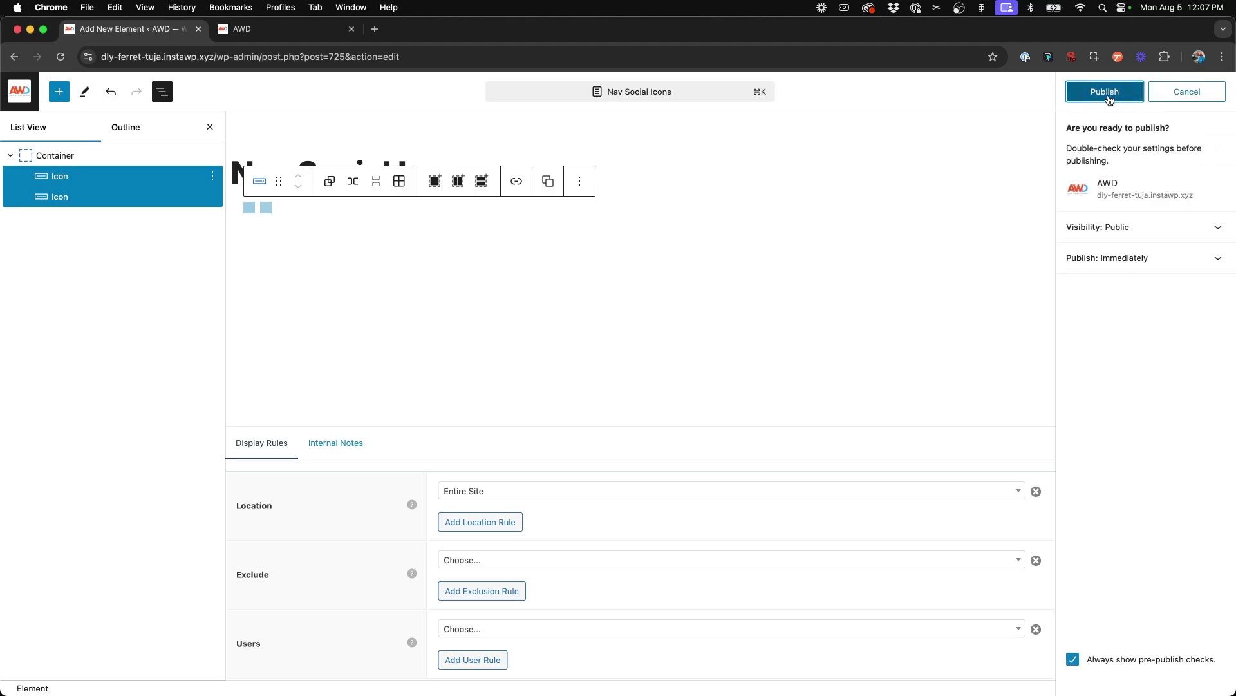
Reload the homepage to check the Facebook and Instagram icons beside Contact, then open the Customizer
click(273, 29)
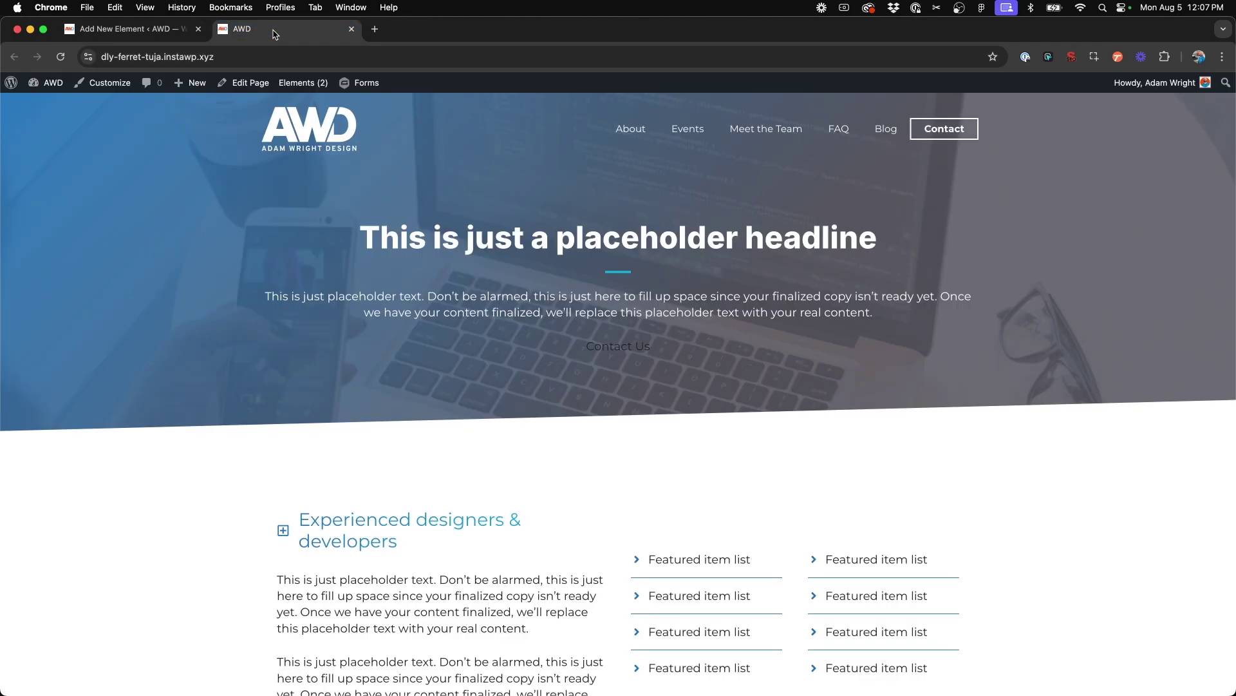
click(341, 142)
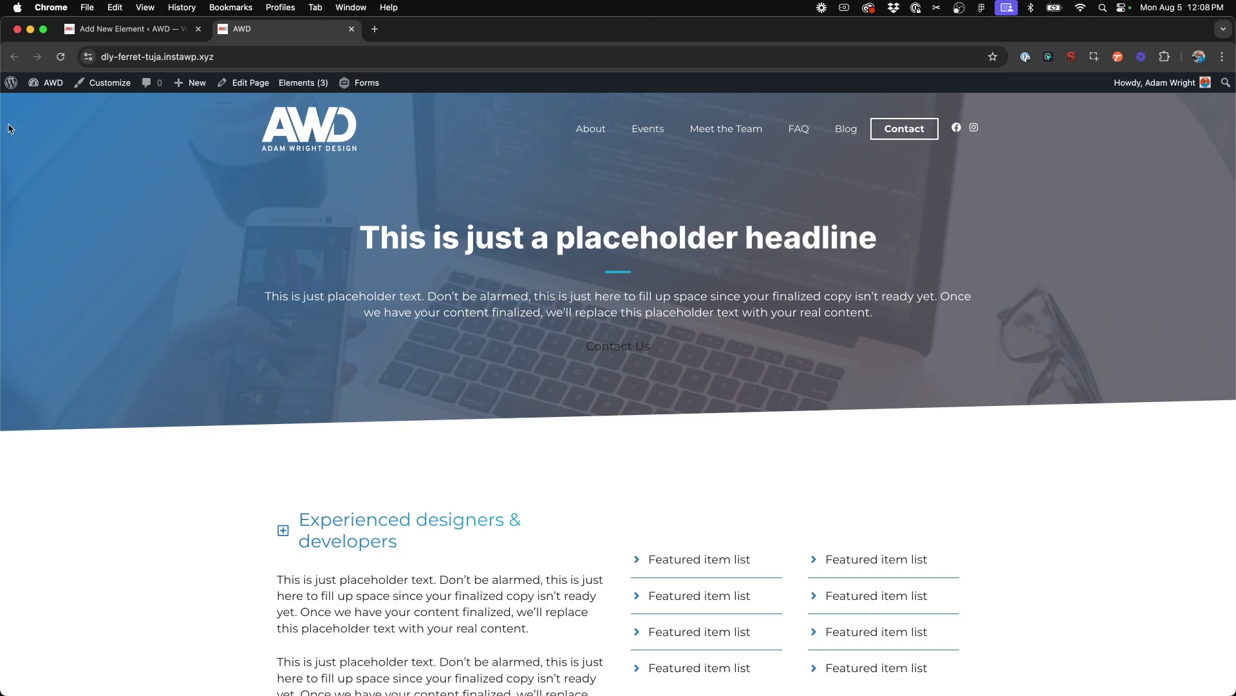
click(88, 93)
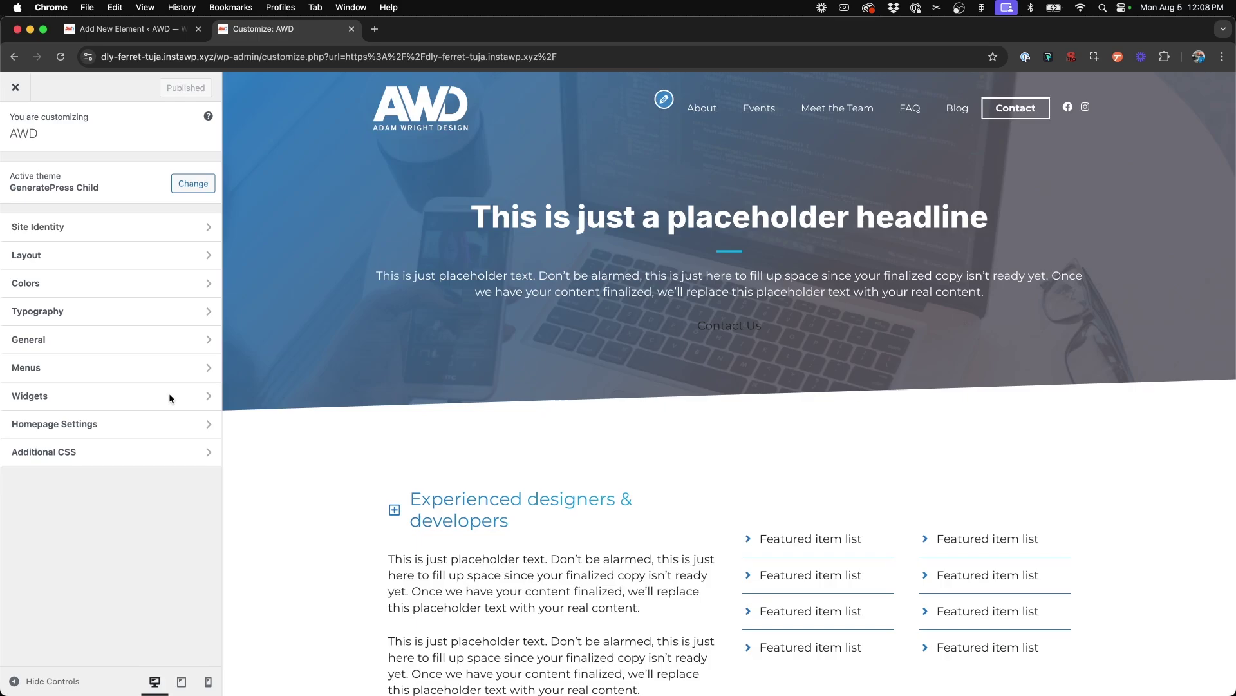
Switch the Customizer preview to mobile width
click(208, 682)
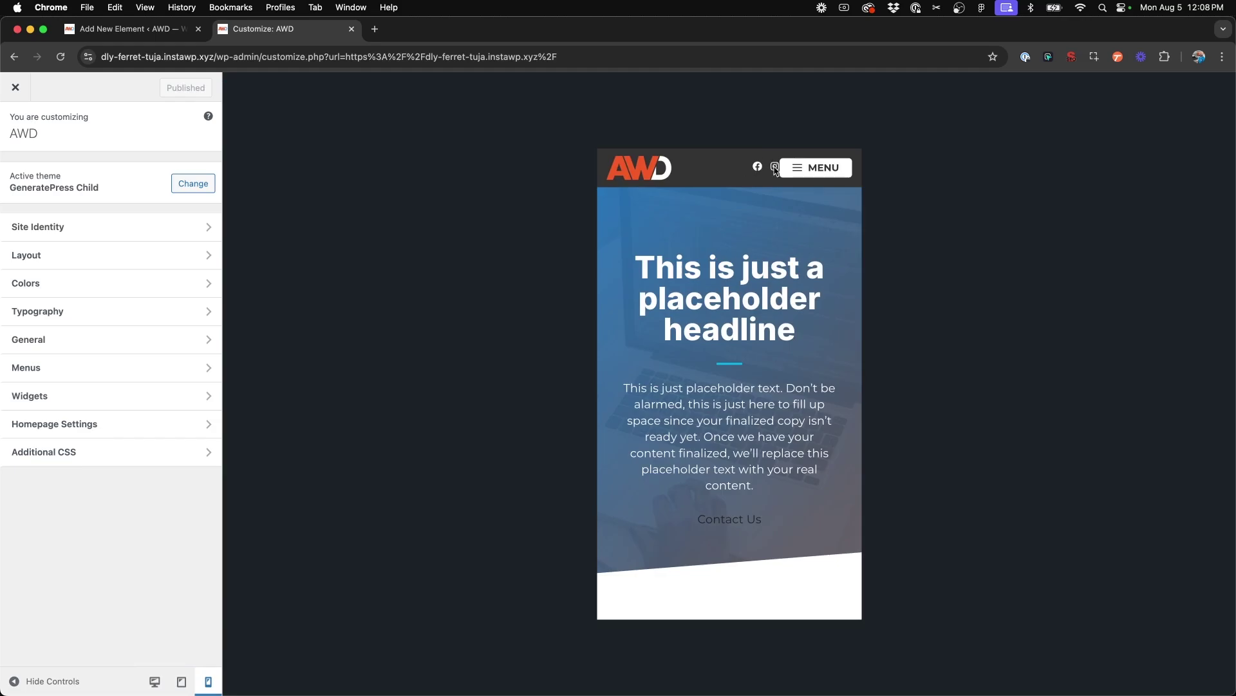
Set the Container's mobile Padding Right to 20 and save the Nav Social Icons element
click(146, 30)
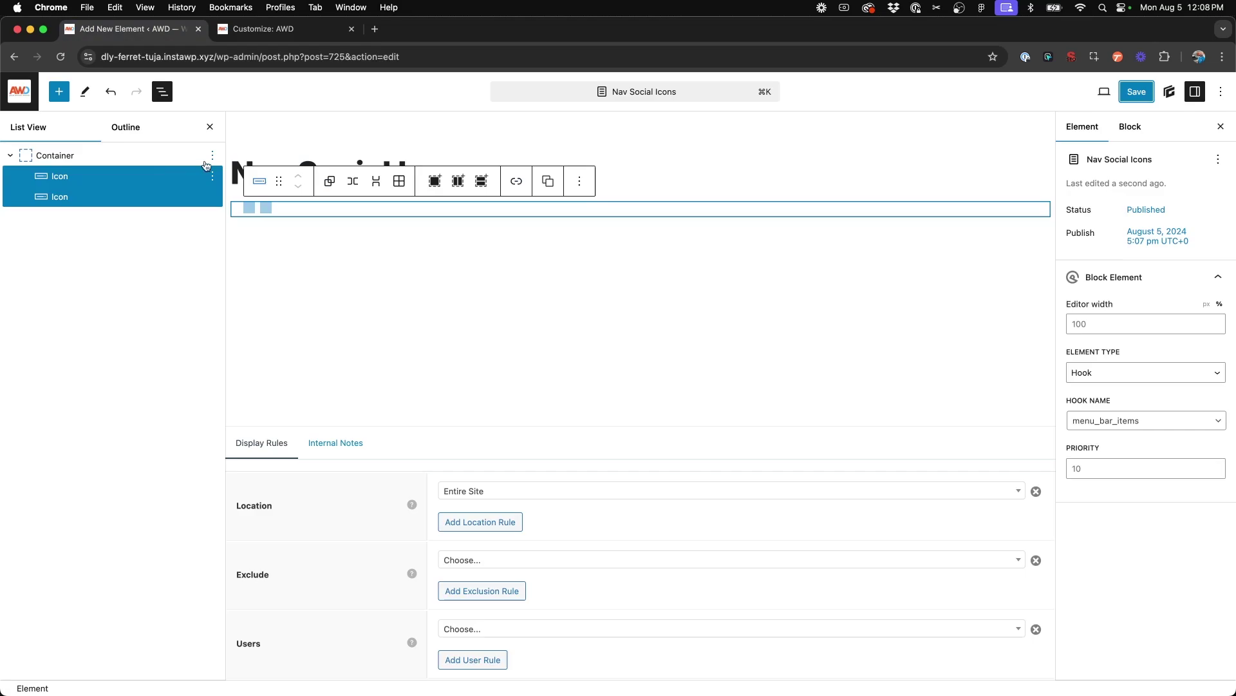
click(88, 155)
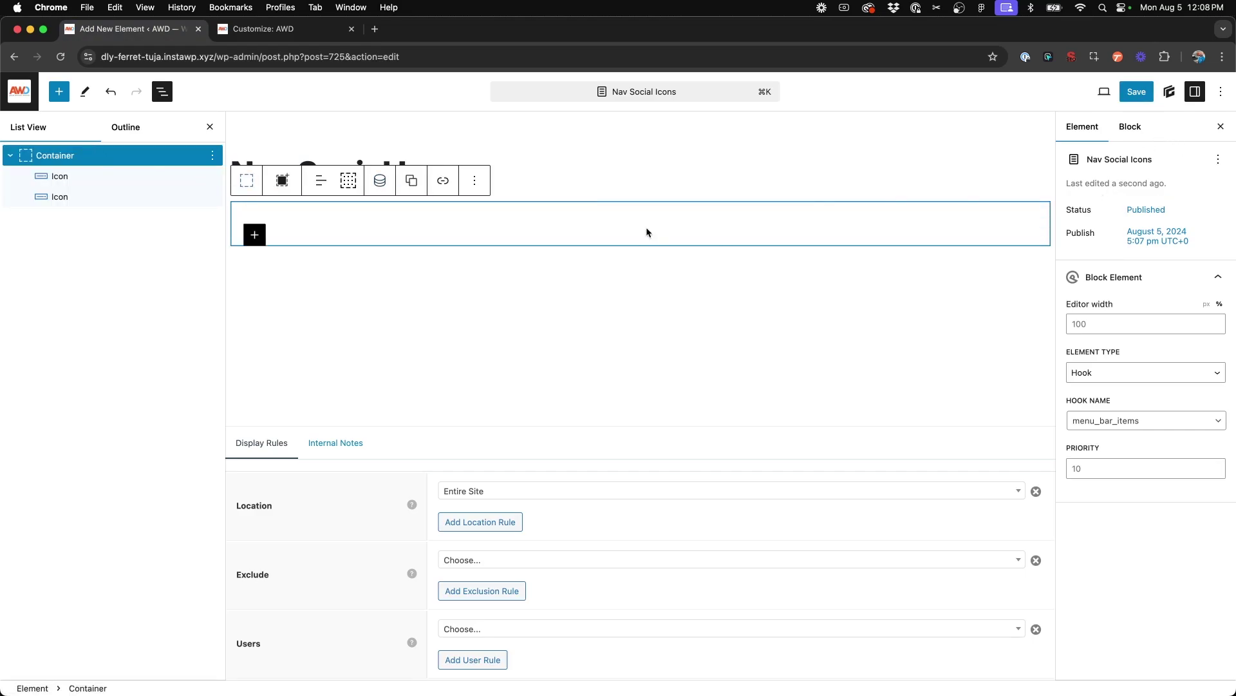
click(1132, 129)
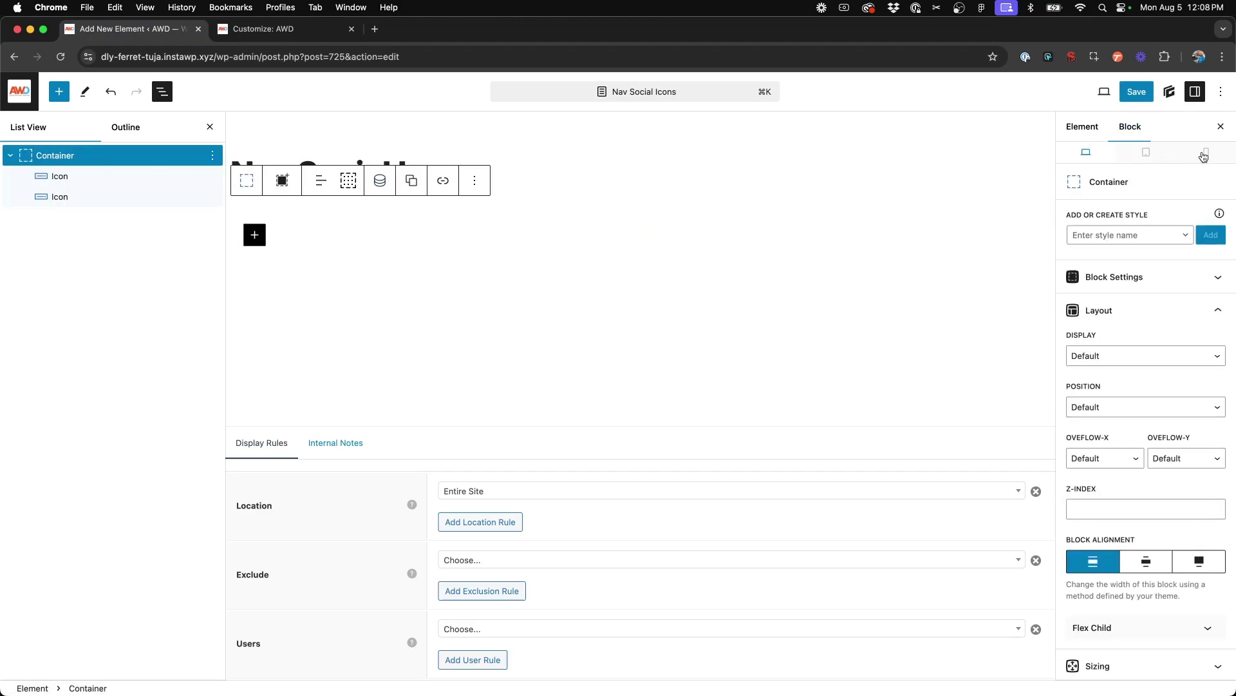
click(1205, 153)
scroll(1162, 356, down, 6)
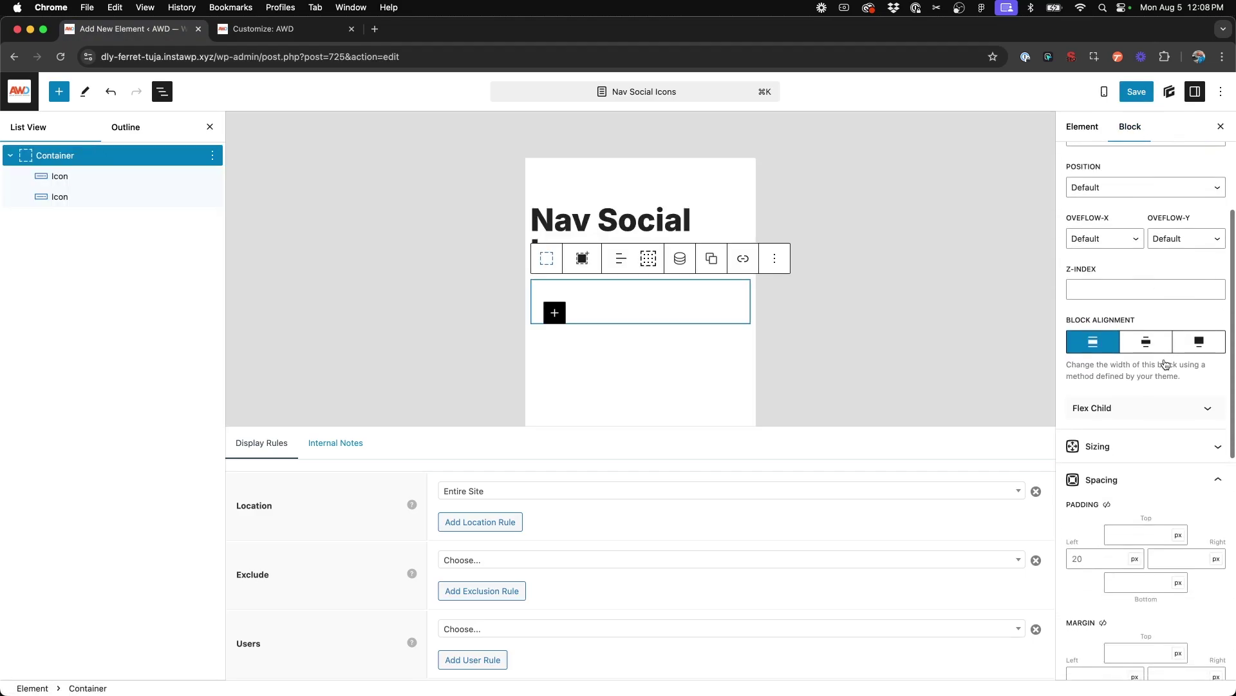
click(1169, 389)
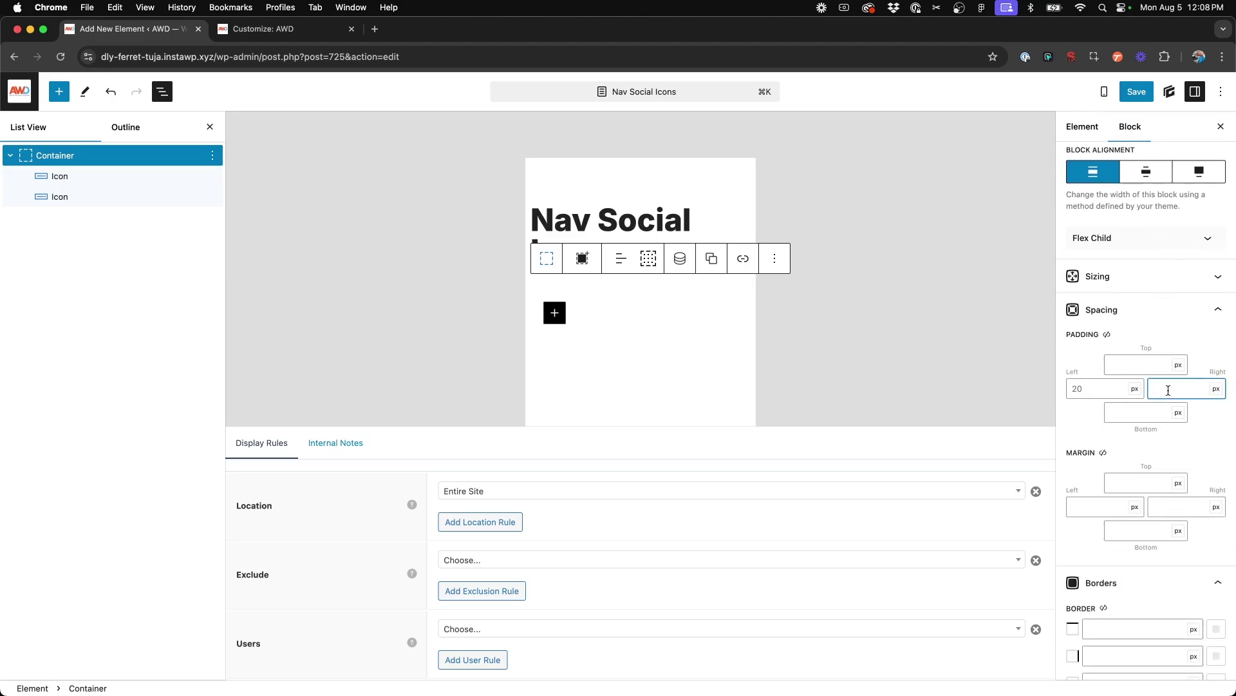
text(20)
click(1137, 92)
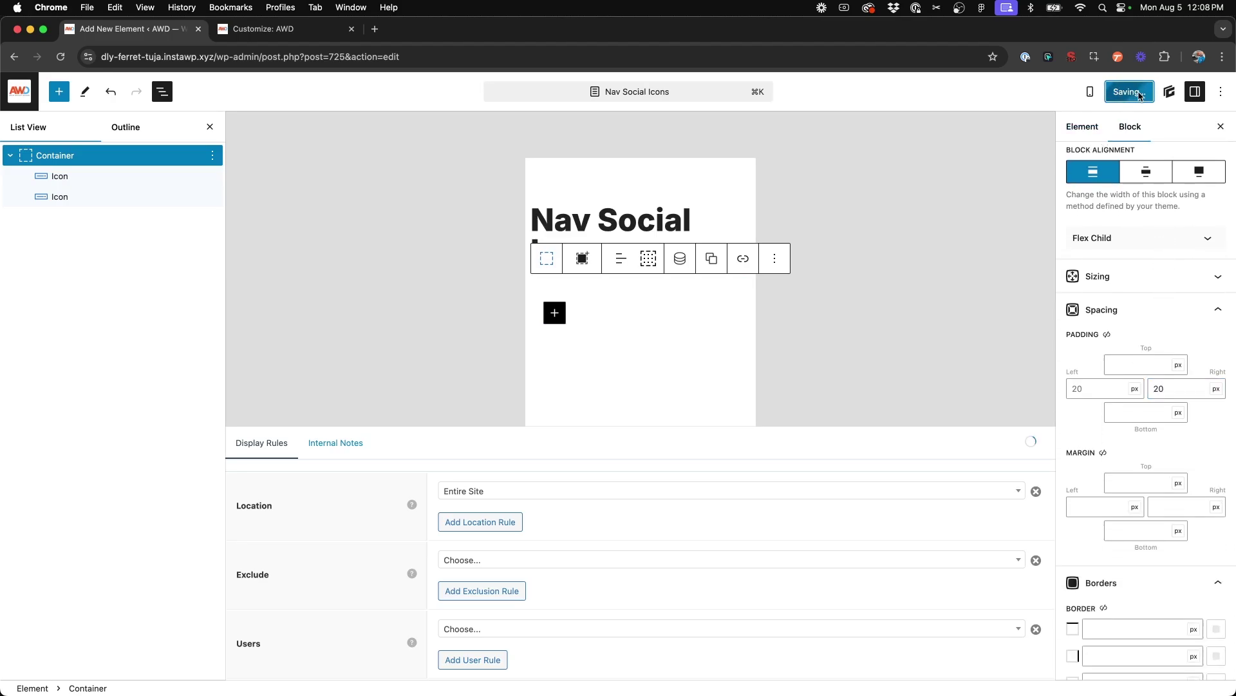
click(283, 29)
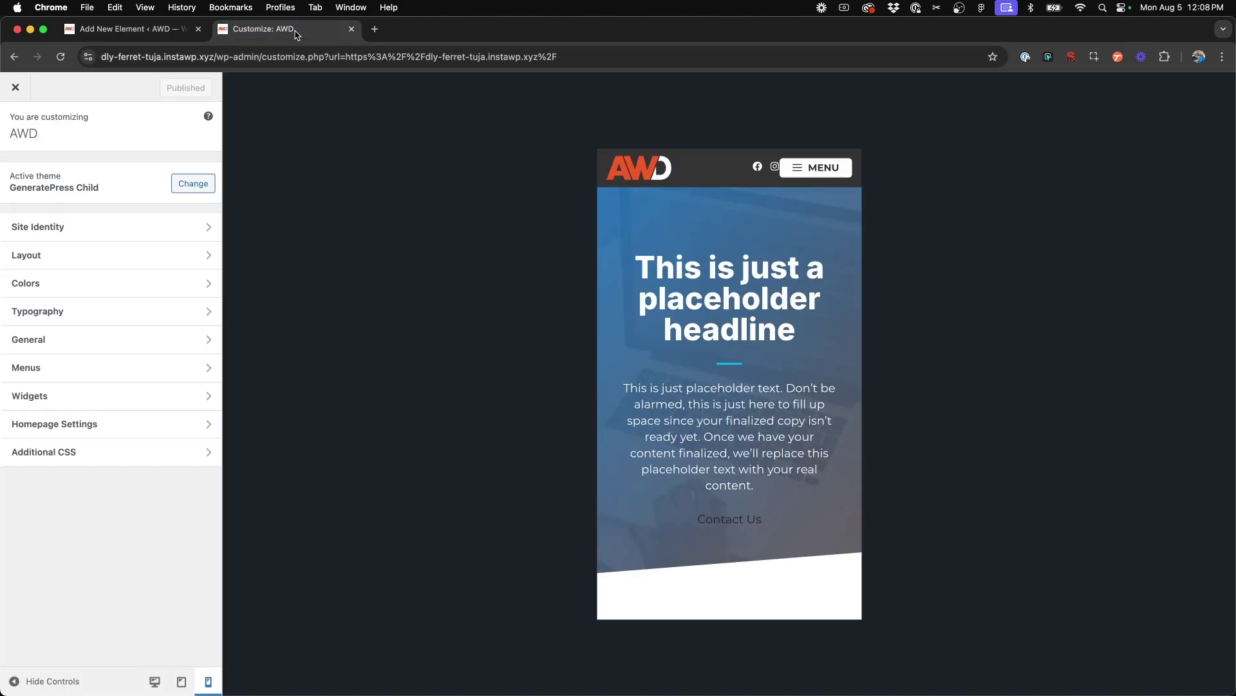
Reload the mobile preview to confirm the Facebook and Instagram icons have space before the Menu button
click(648, 186)
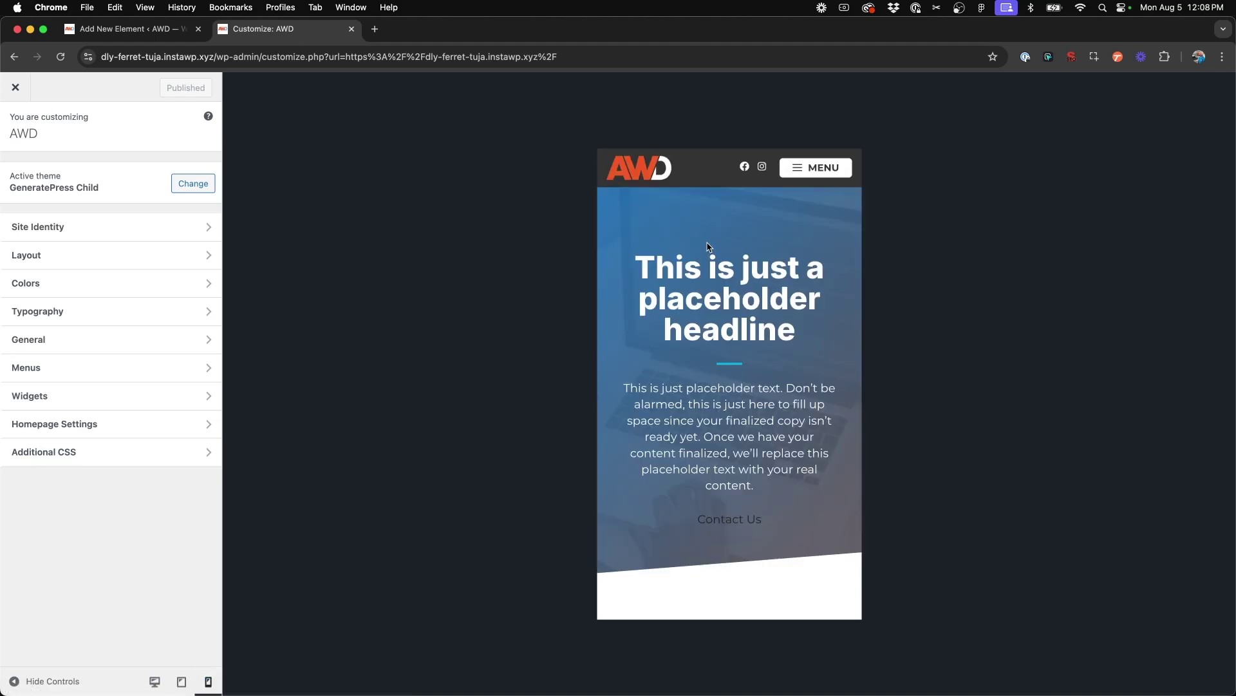